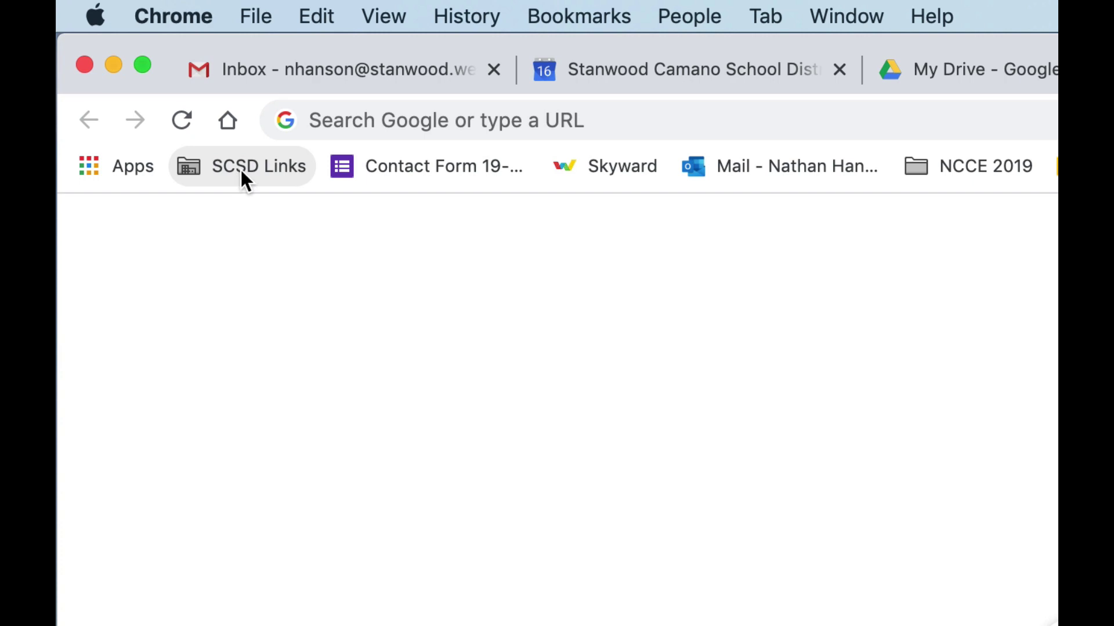
Load meet.google.com in Chrome to reach the Google Meet home page
{"action": "left_click", "coordinate": [242, 168]}
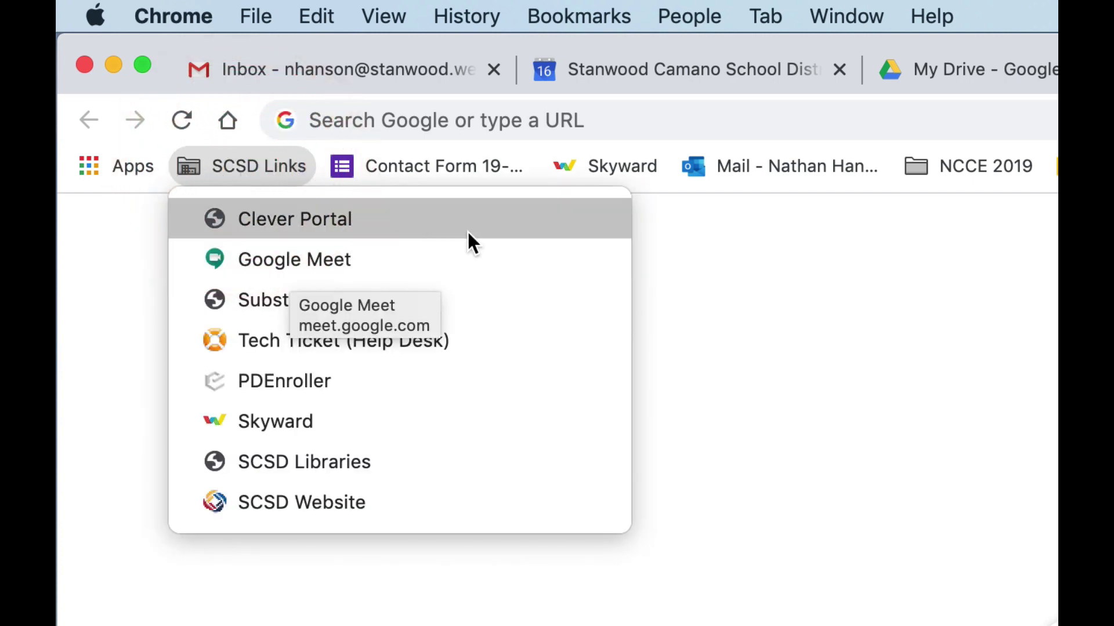
{"action": "left_click", "coordinate": [896, 124]}
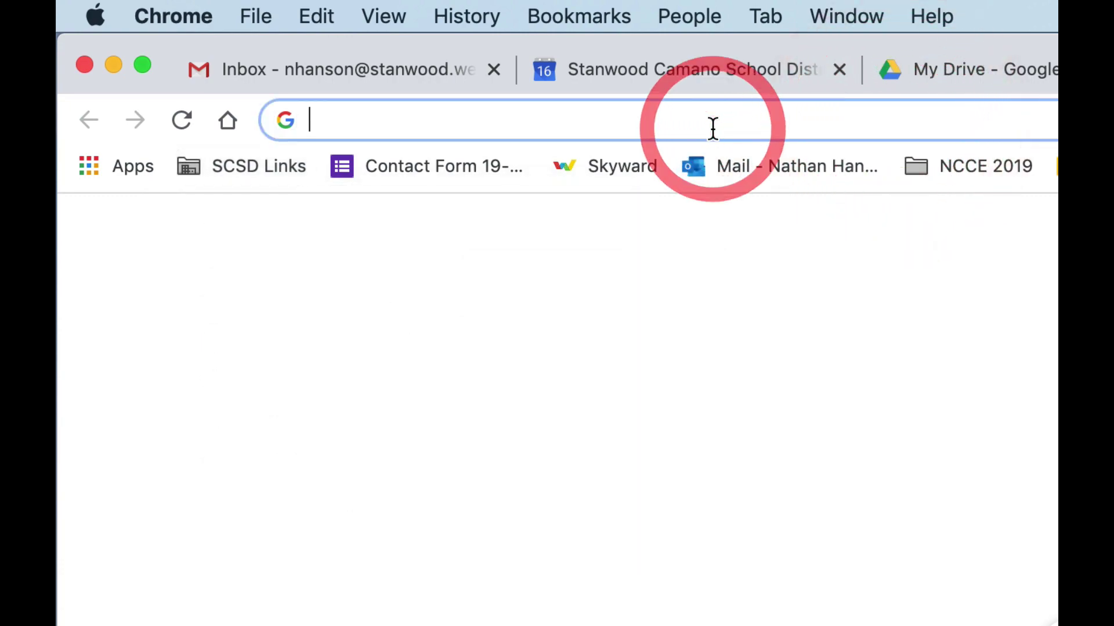
{"action": "type", "text": "meet.google.com"}
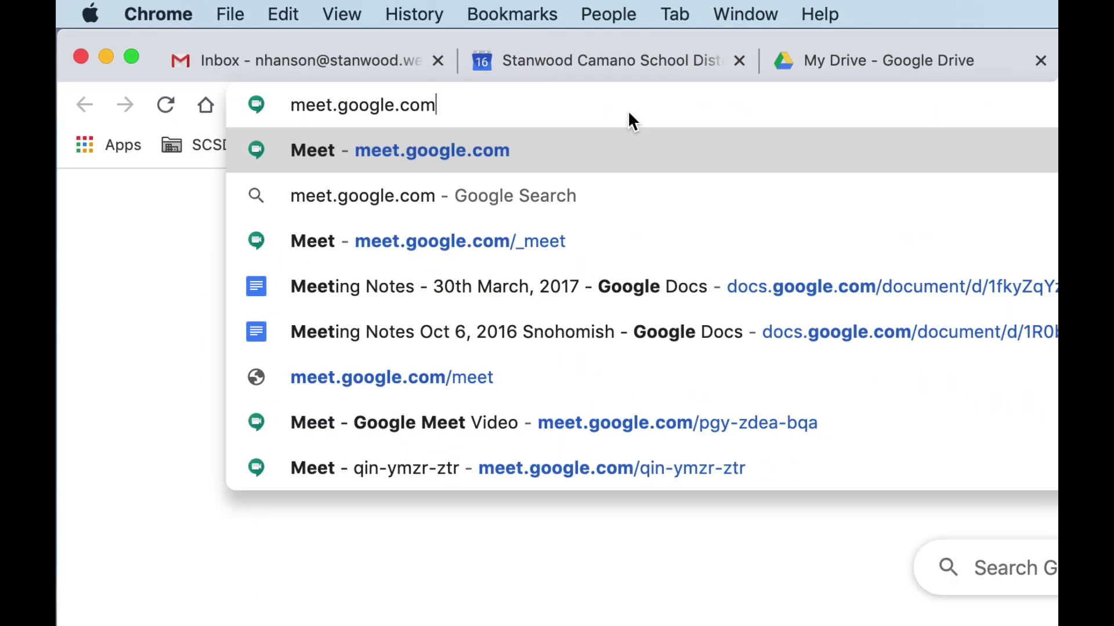
{"action": "key", "text": "Return"}
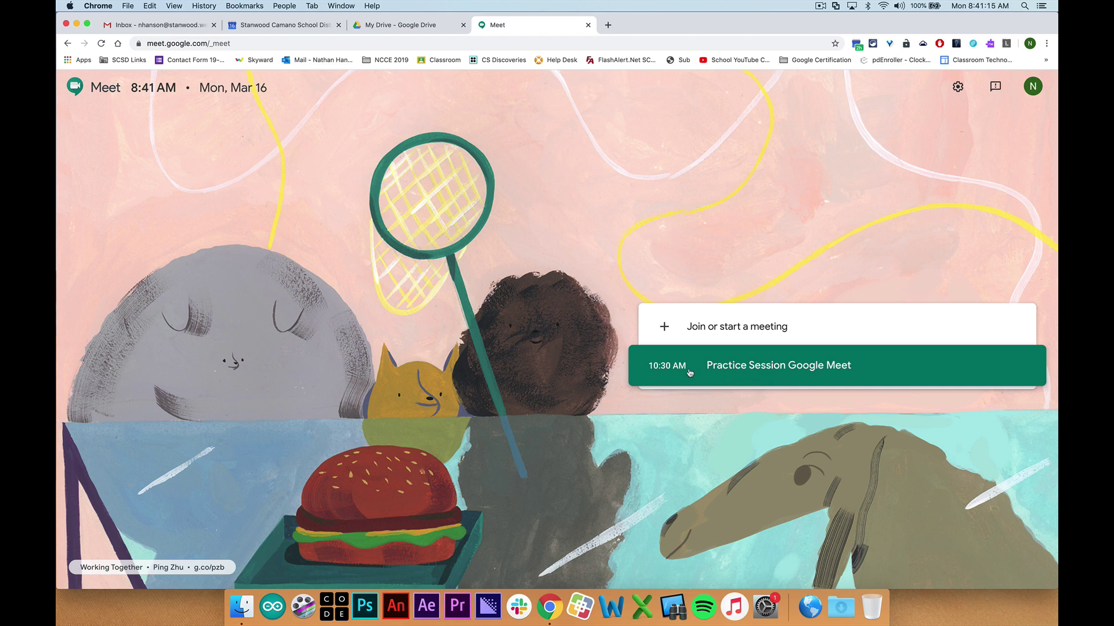
Start a new meeting with no code, then go to the Stanwood Camano calendar tab
{"action": "left_click", "coordinate": [713, 328]}
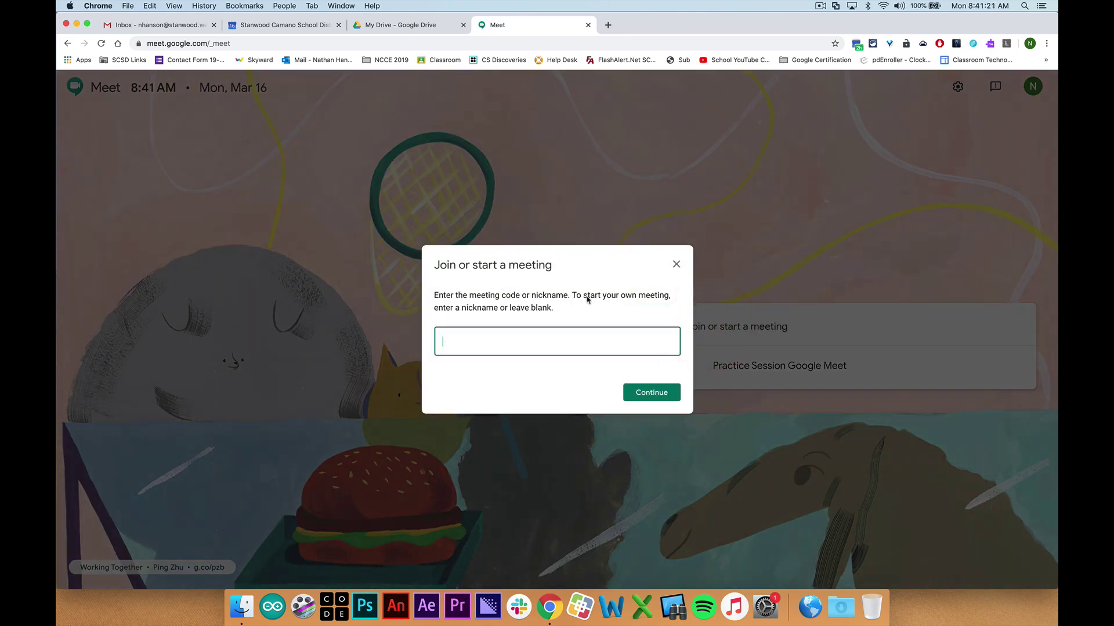
{"action": "left_click", "coordinate": [651, 393]}
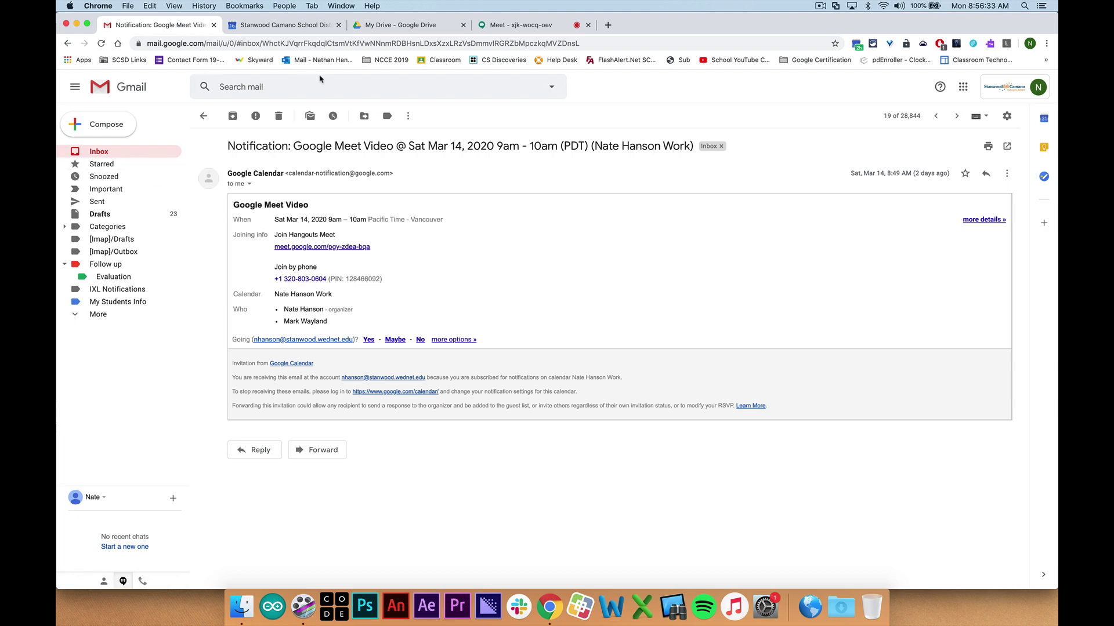
{"action": "left_click", "coordinate": [263, 27]}
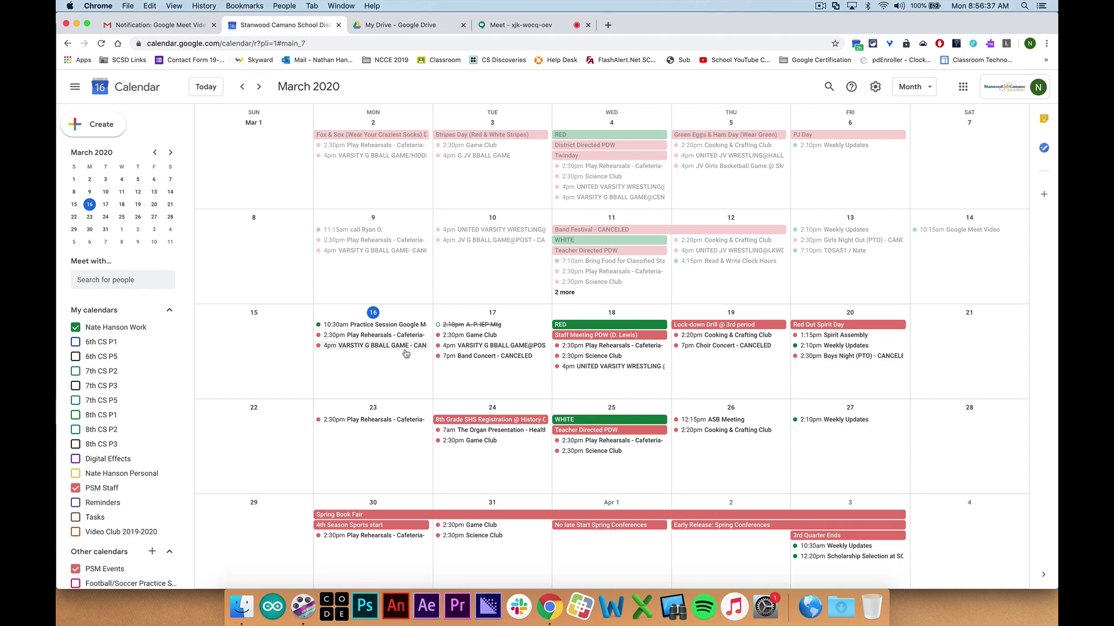
Create a March 16 event titled 'My Meeting' and invite one colleague as a guest
{"action": "right_click", "coordinate": [357, 372]}
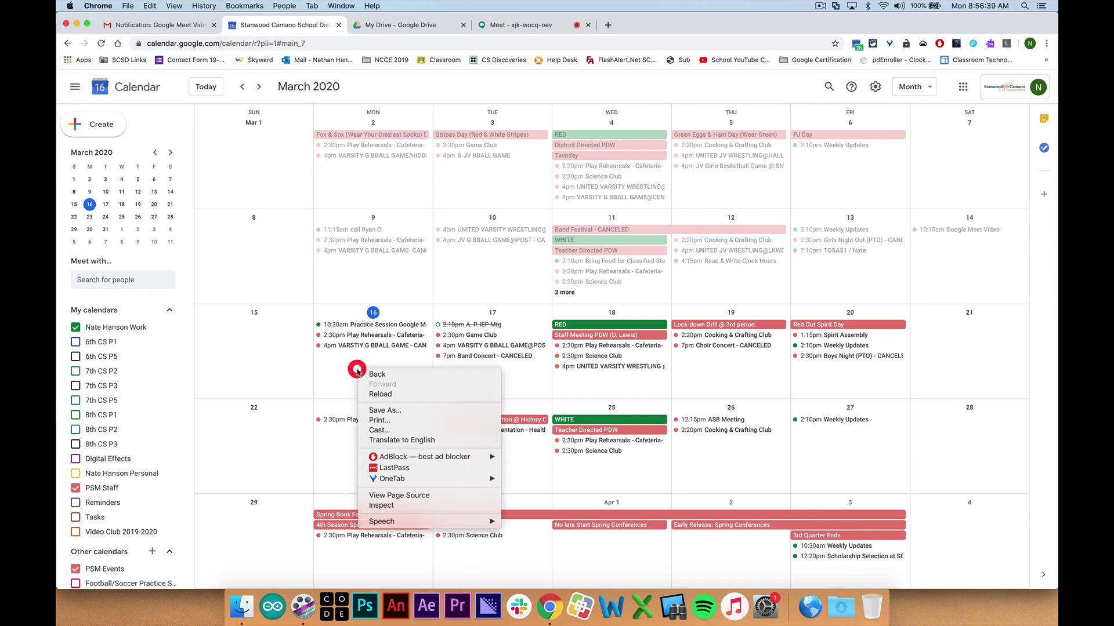
{"action": "left_click", "coordinate": [359, 369]}
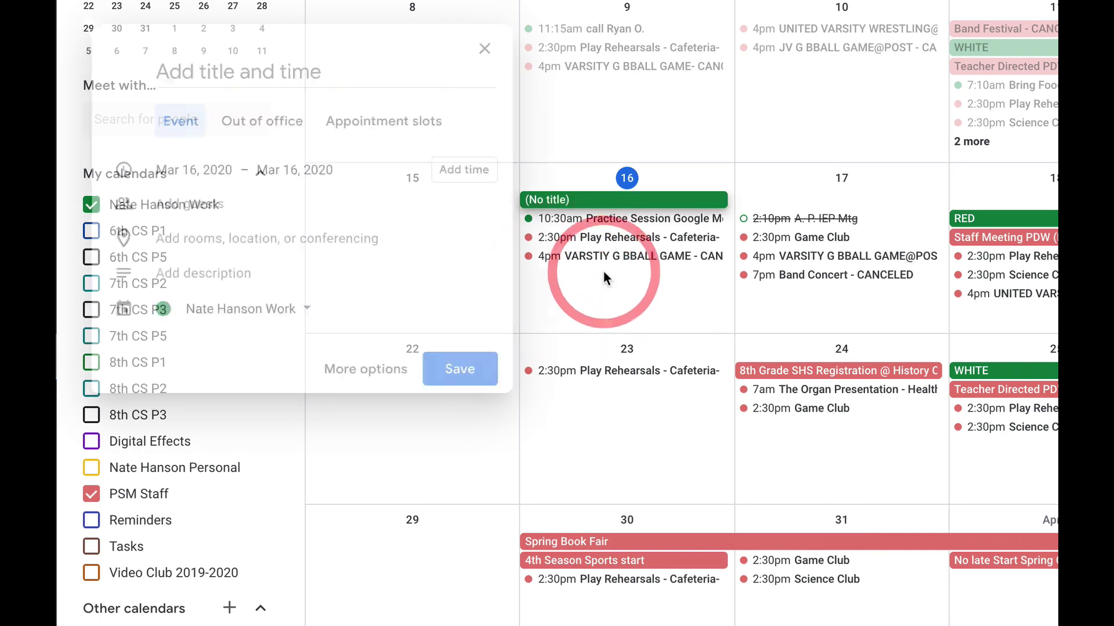
{"action": "type", "text": "My "}
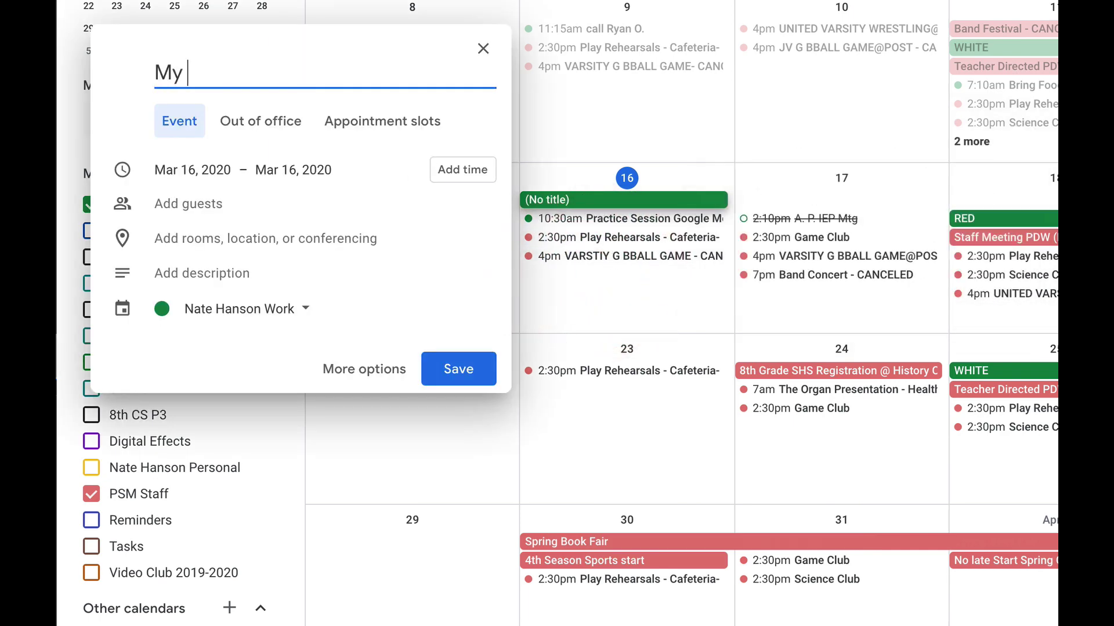
{"action": "type", "text": "Meeting"}
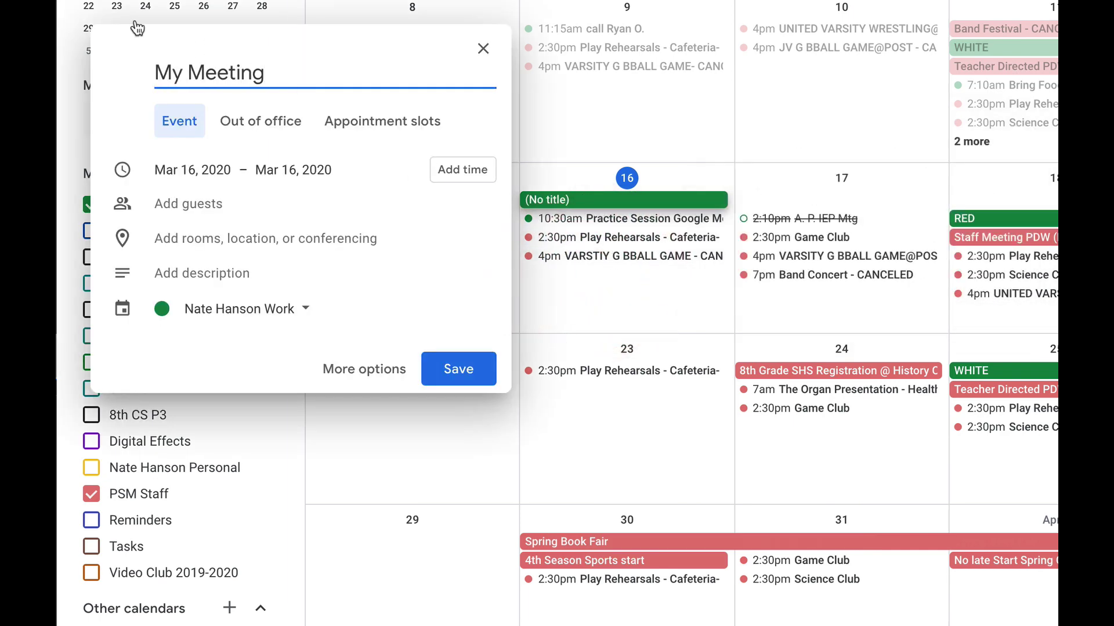
{"action": "left_click", "coordinate": [200, 208]}
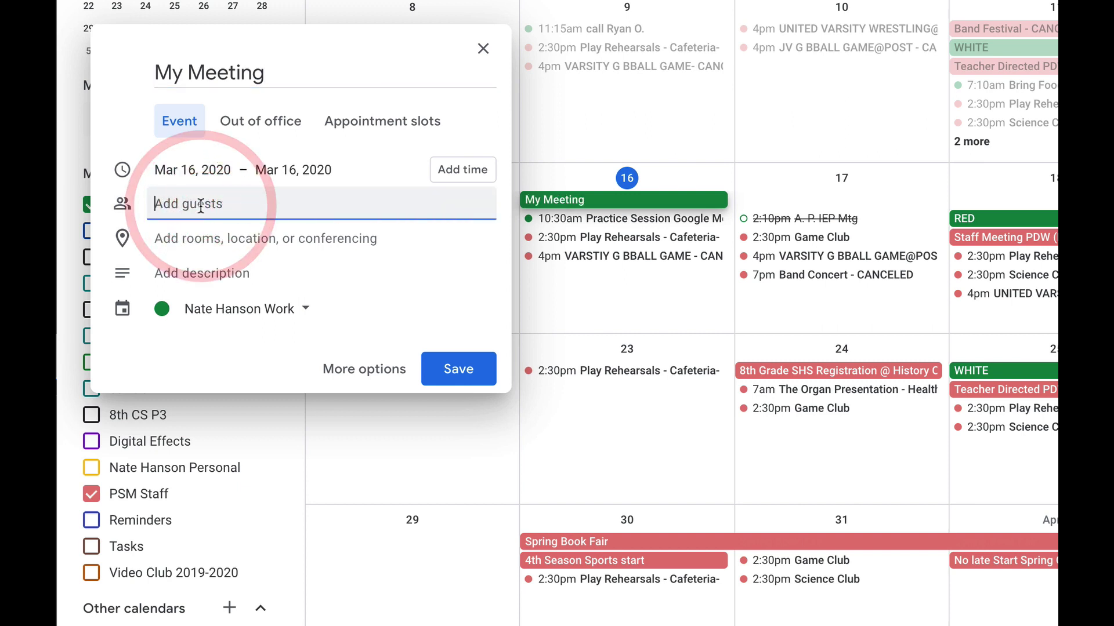
{"action": "key", "text": "Return"}
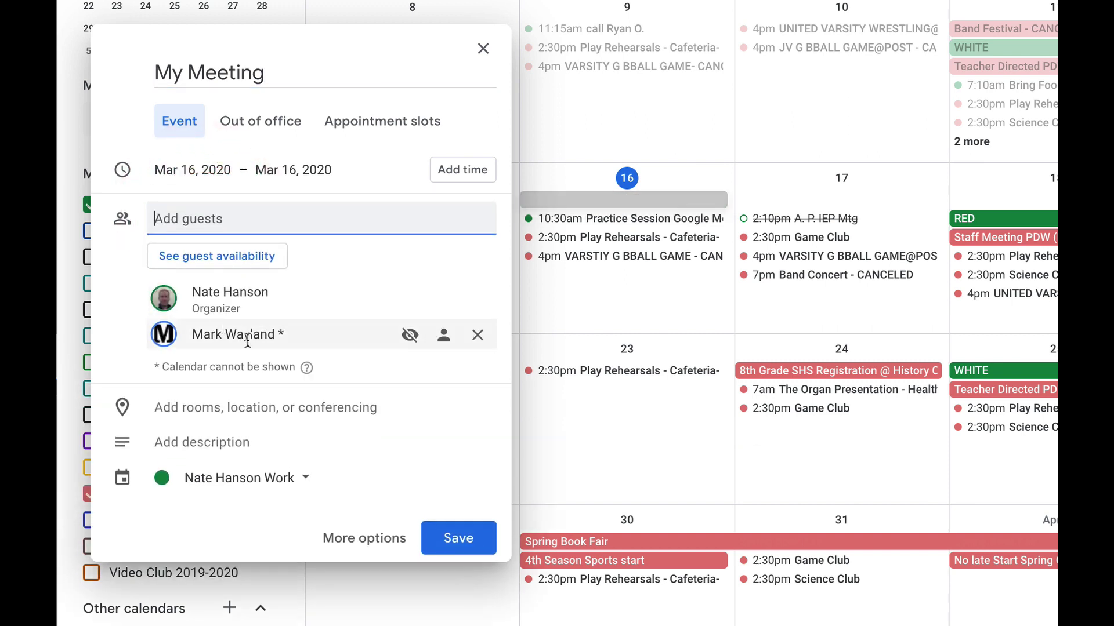
Set the event to start at 11:00am, add a Google Meet video link, and save it
{"action": "mouse_move", "coordinate": [247, 339]}
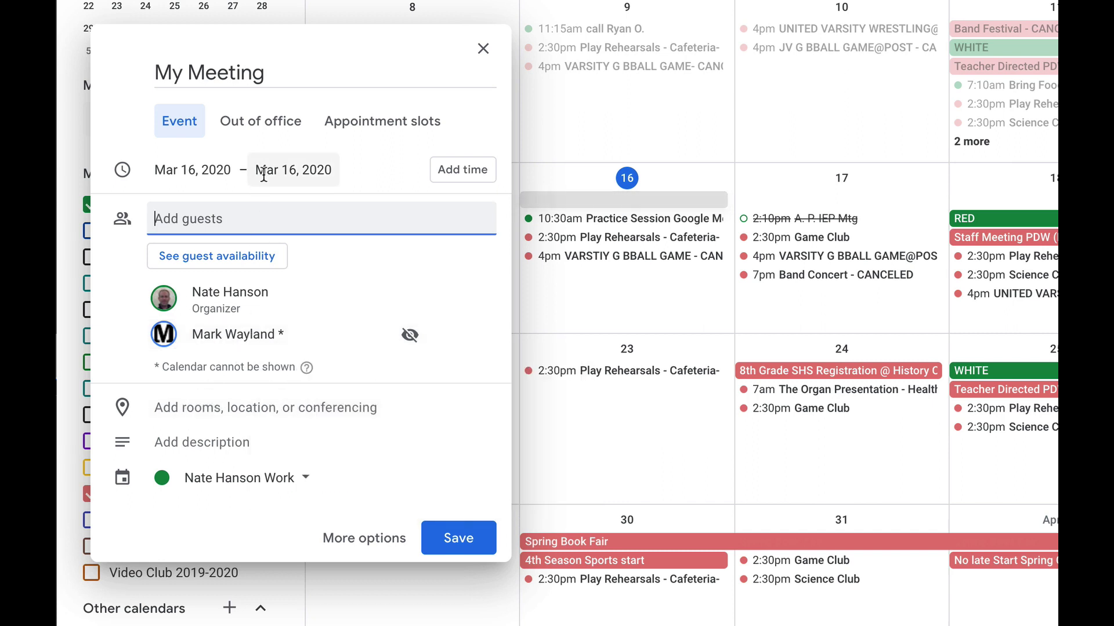
{"action": "left_click", "coordinate": [462, 169]}
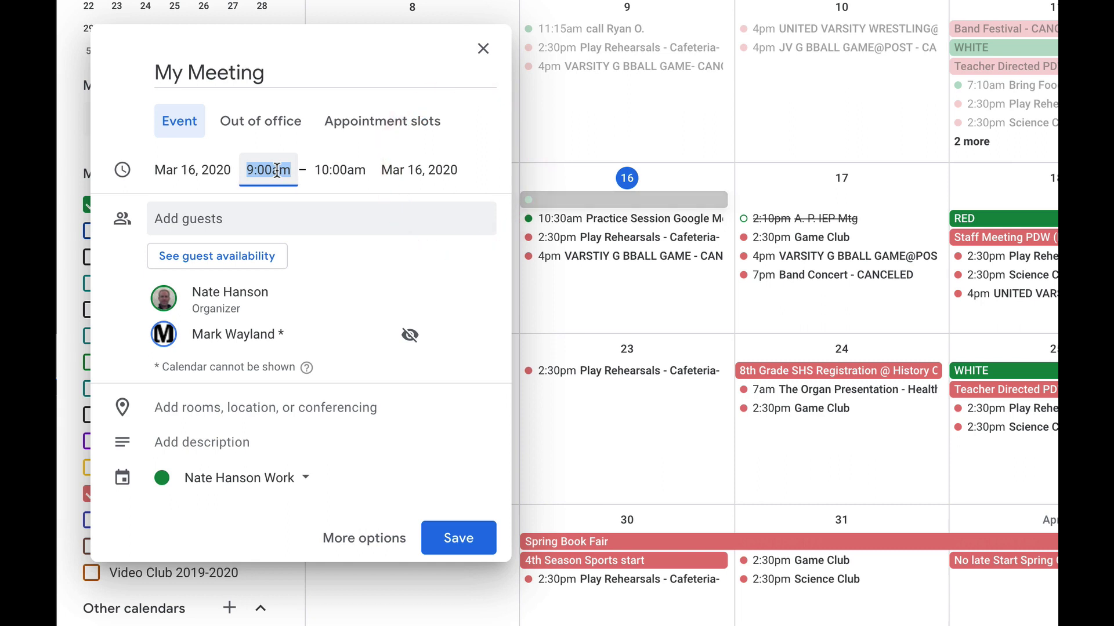
{"action": "type", "text": "11"}
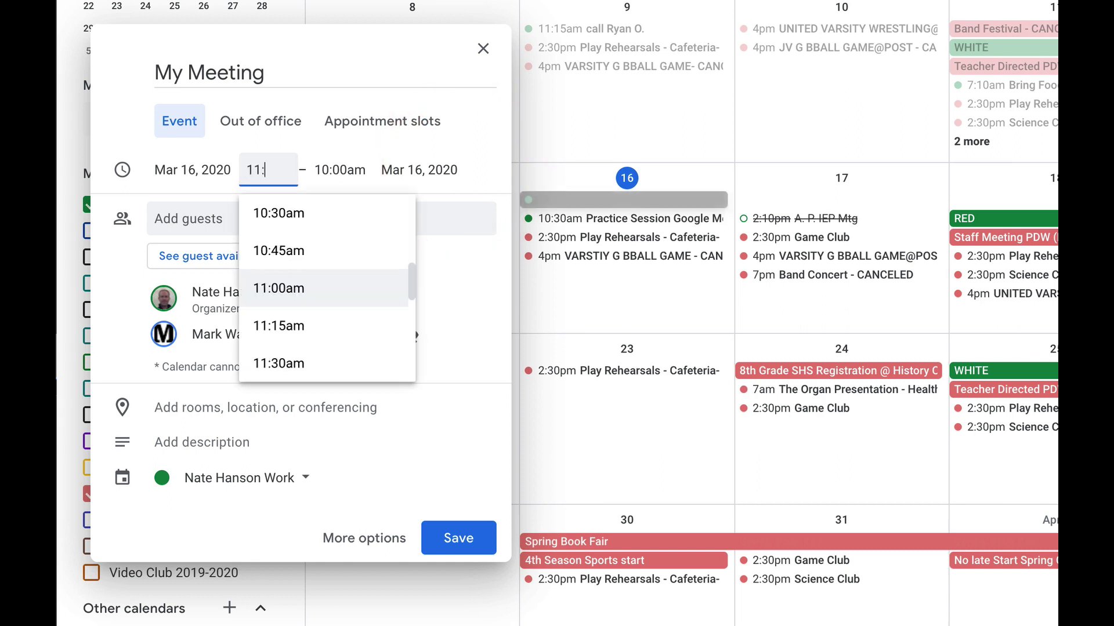
{"action": "type", "text": ":00am"}
{"action": "key", "text": "Tab"}
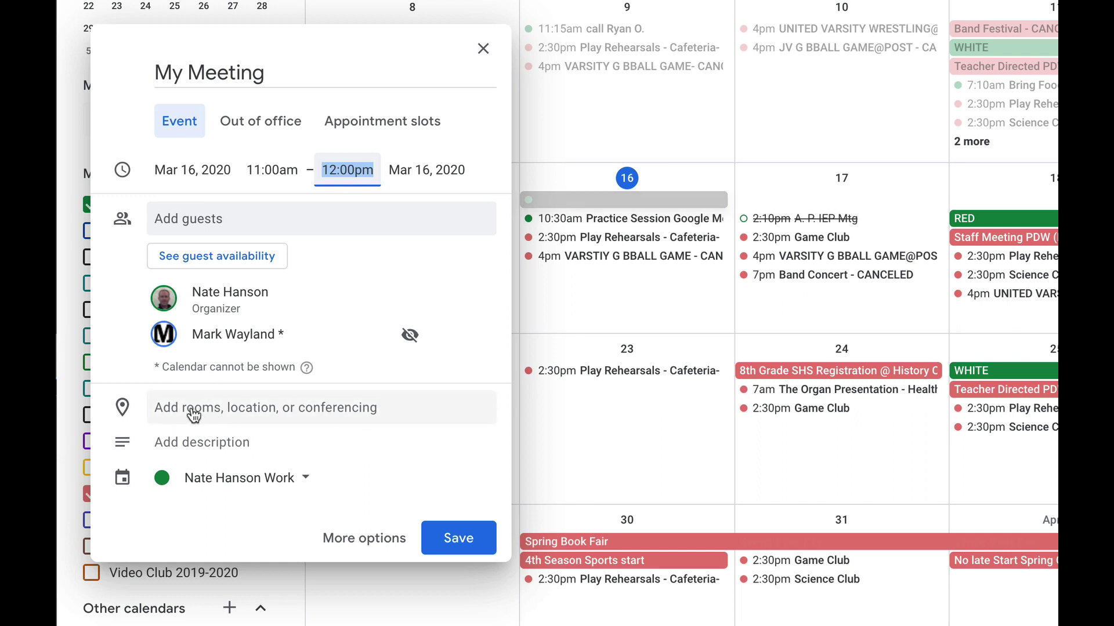
{"action": "left_click", "coordinate": [304, 408]}
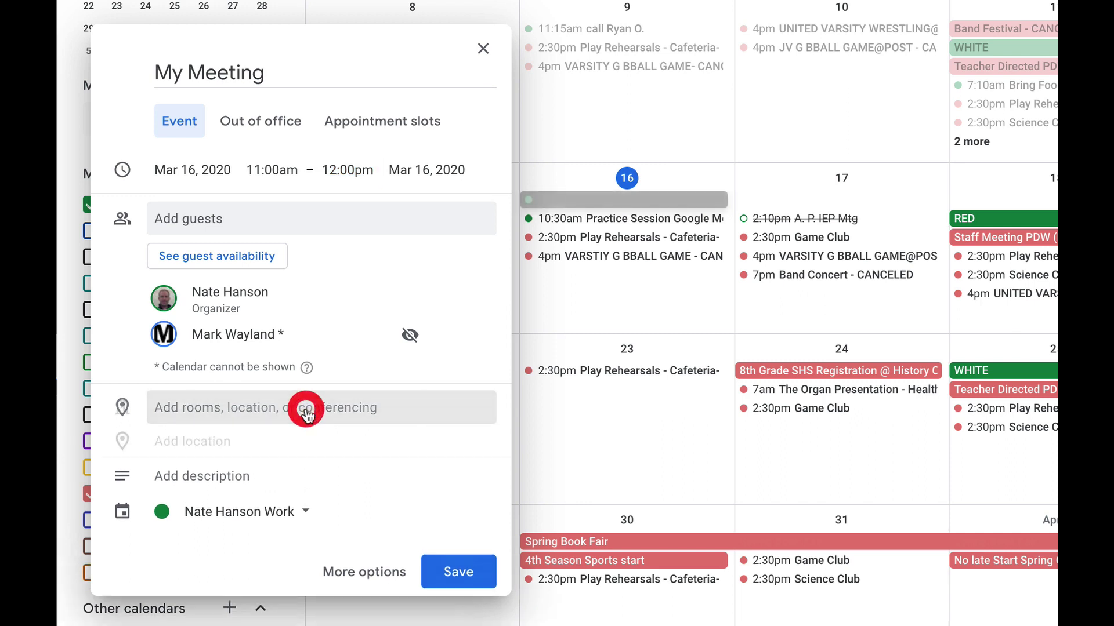
{"action": "left_click", "coordinate": [212, 463]}
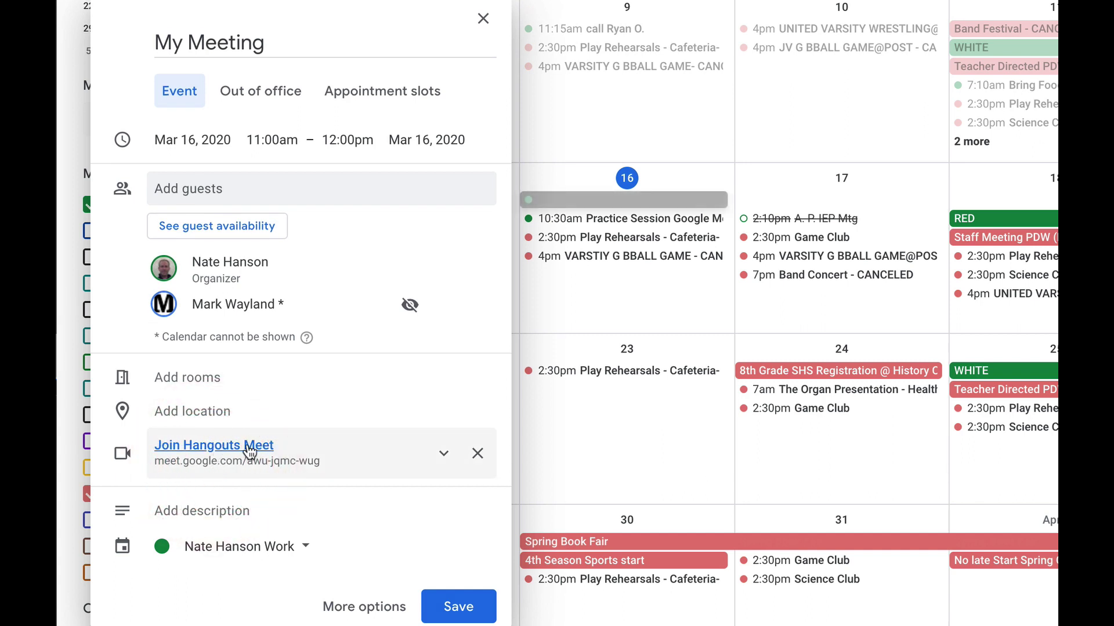
{"action": "left_click", "coordinate": [454, 608]}
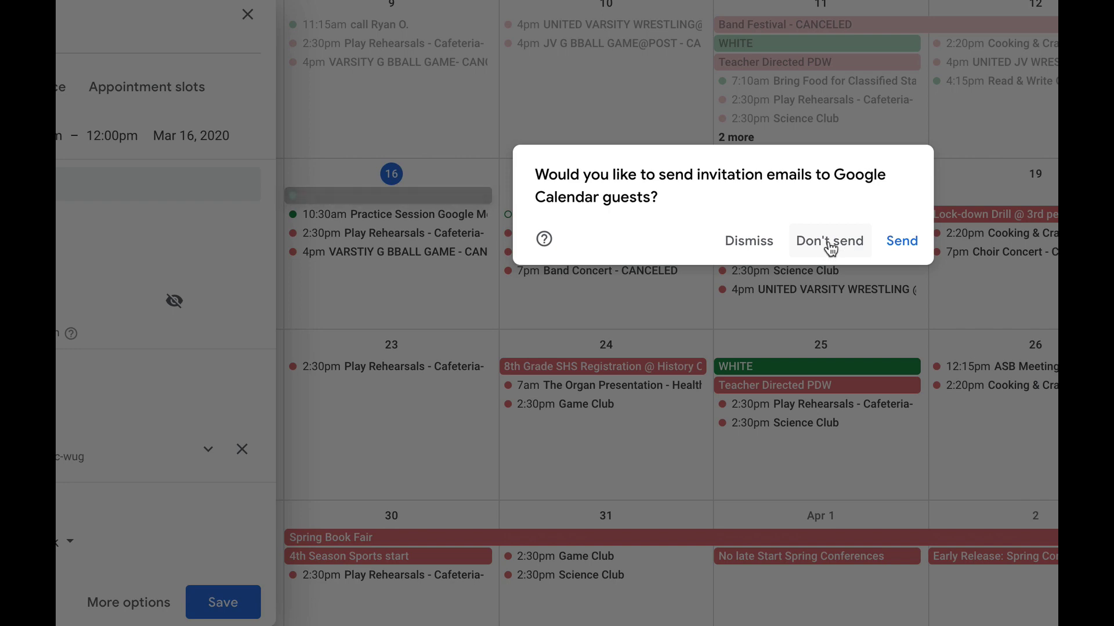
Save My Meeting without emailing invitations and review its event details
{"action": "left_click", "coordinate": [830, 248]}
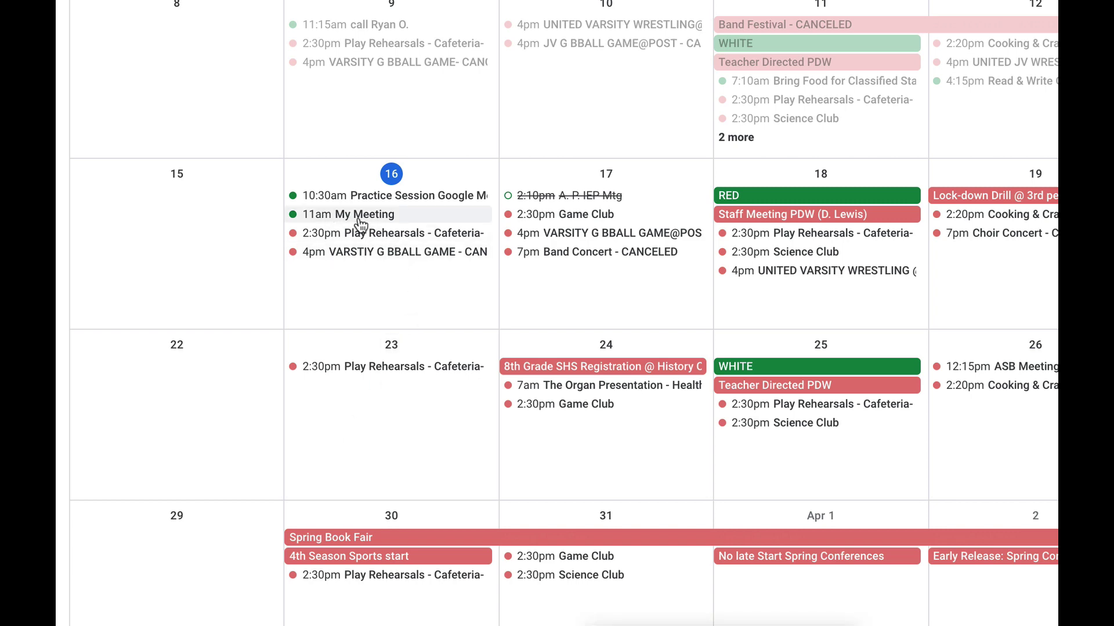
{"action": "left_click", "coordinate": [360, 216]}
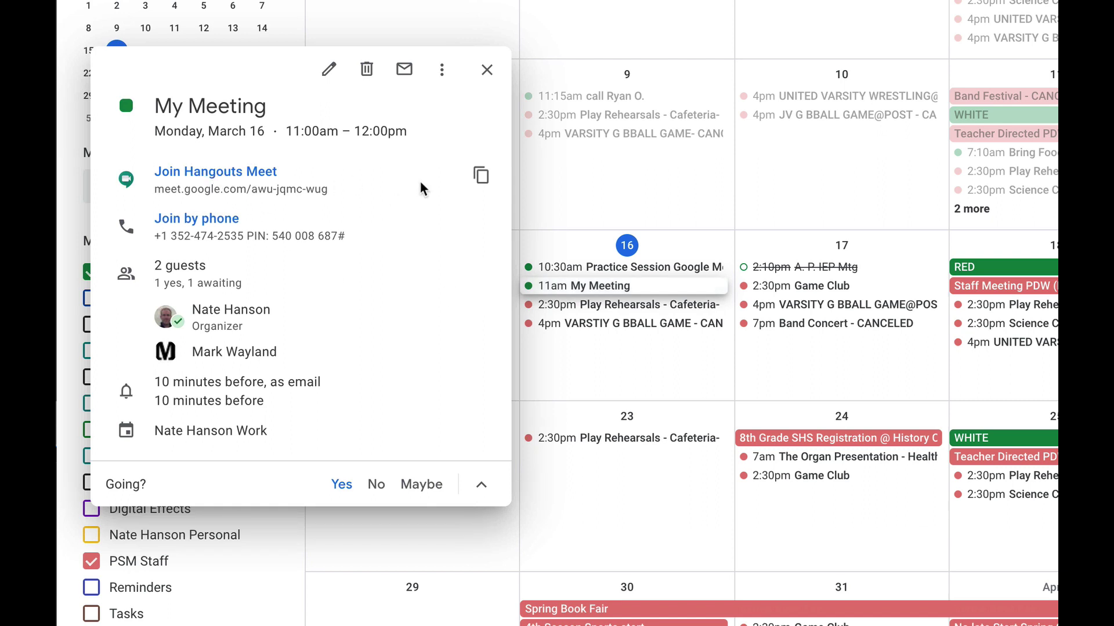
{"action": "left_click", "coordinate": [486, 74]}
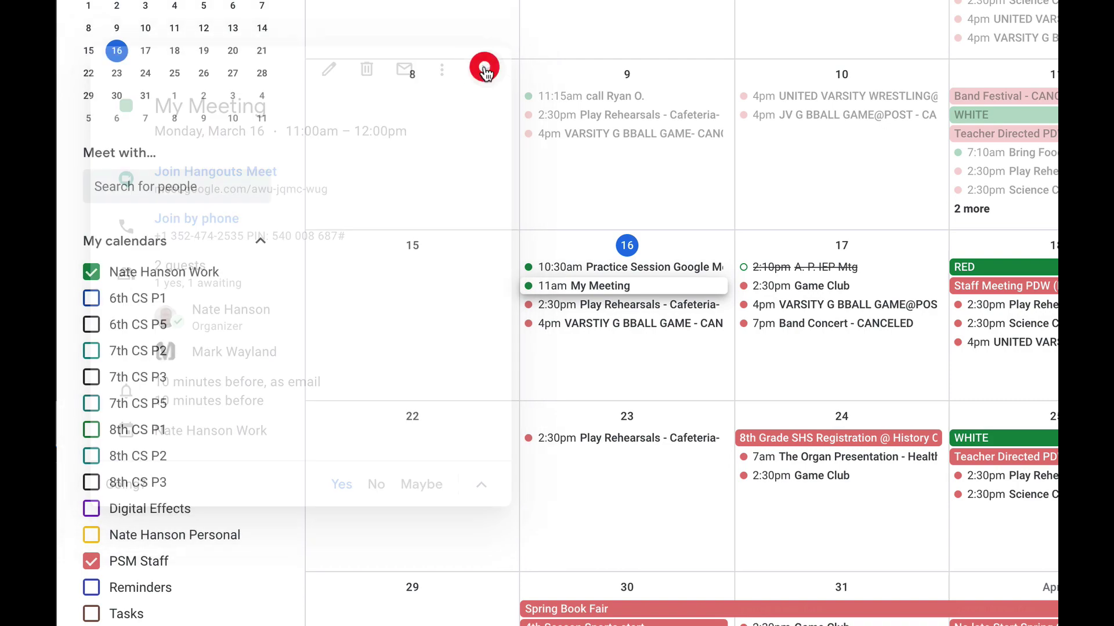
Delete My Meeting from March 16 without sending cancellation emails
{"action": "left_click", "coordinate": [572, 288]}
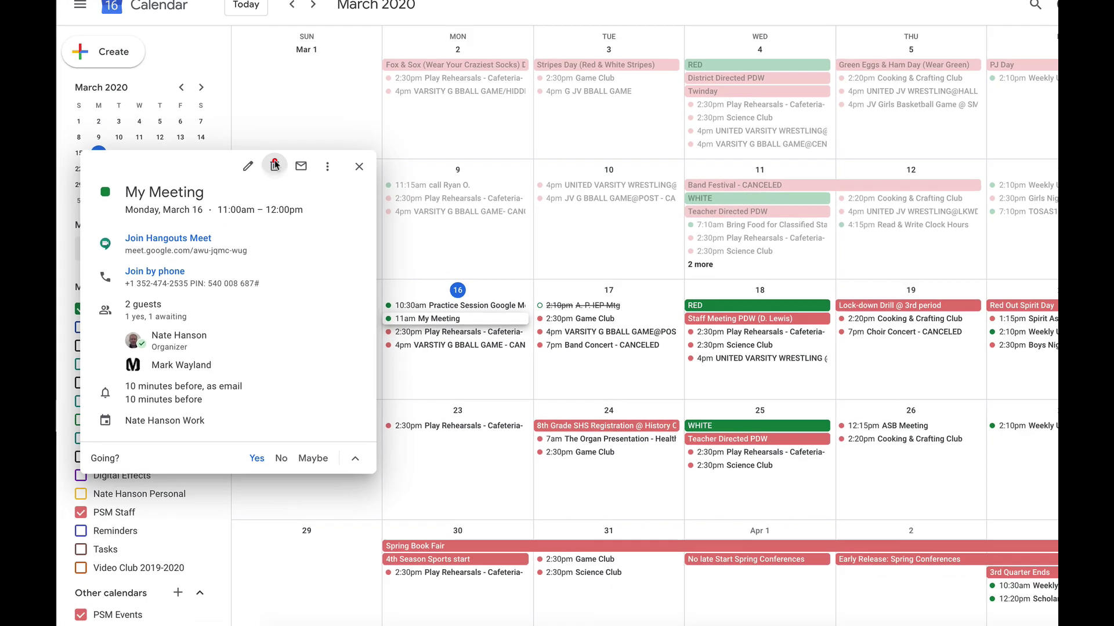
{"action": "left_click", "coordinate": [383, 69]}
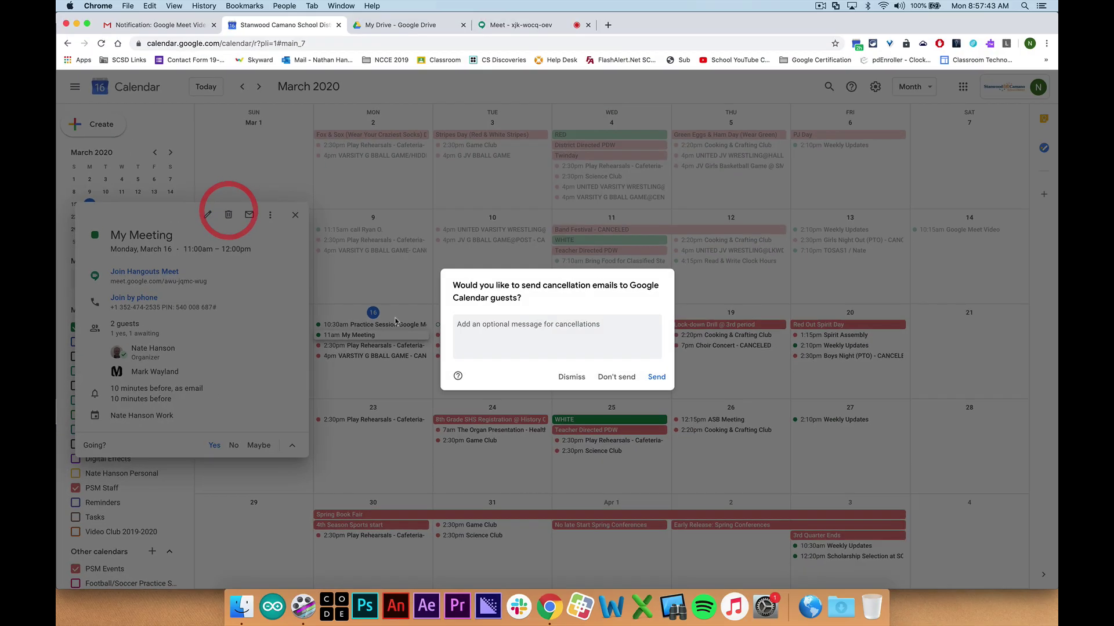
{"action": "left_click", "coordinate": [612, 378]}
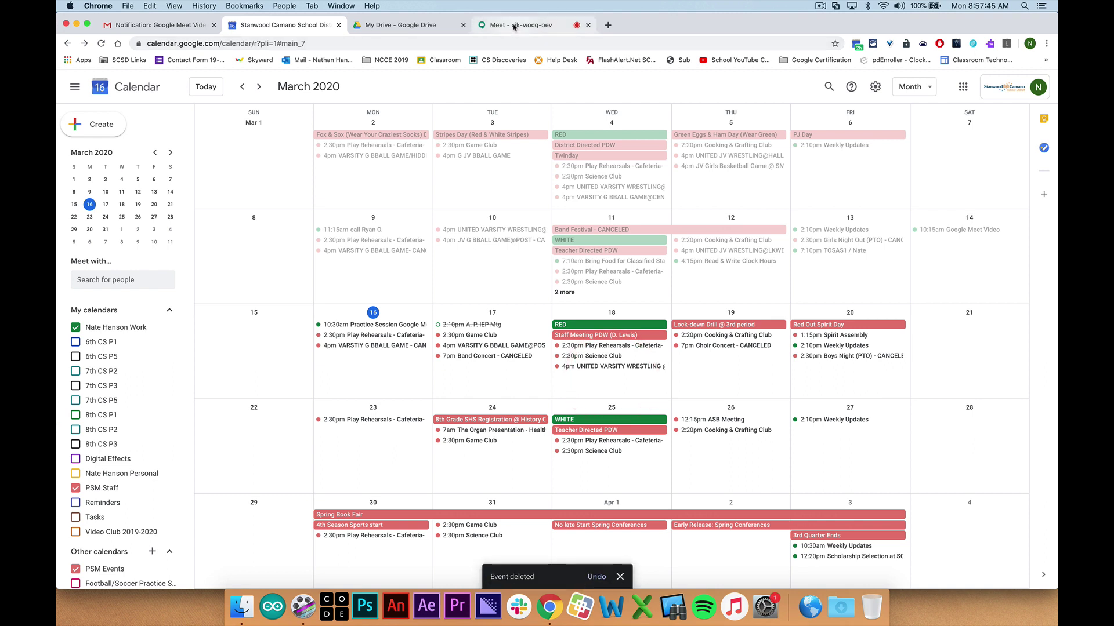
On the Meet call preview, turn off the camera and check the extra options menu
{"action": "left_click", "coordinate": [513, 24]}
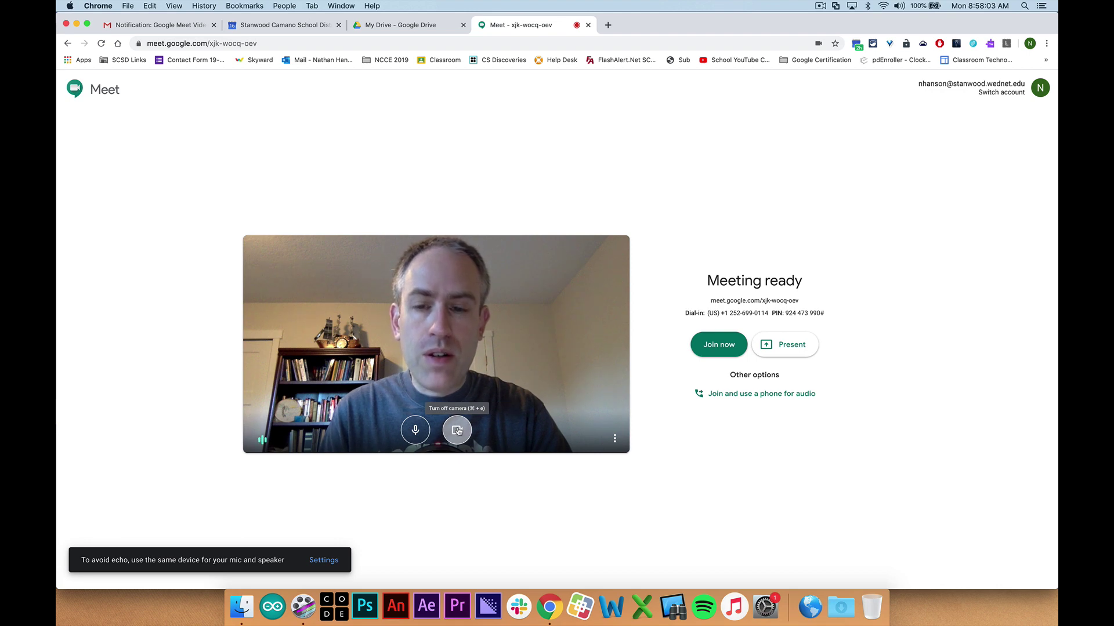
{"action": "left_click", "coordinate": [458, 431]}
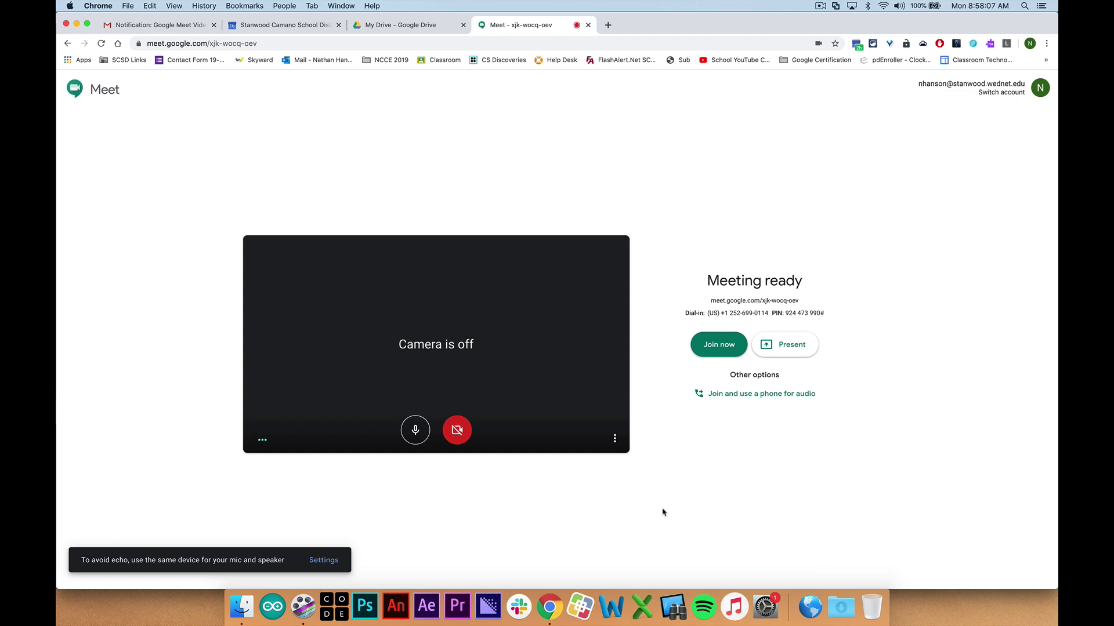
{"action": "left_click", "coordinate": [615, 440]}
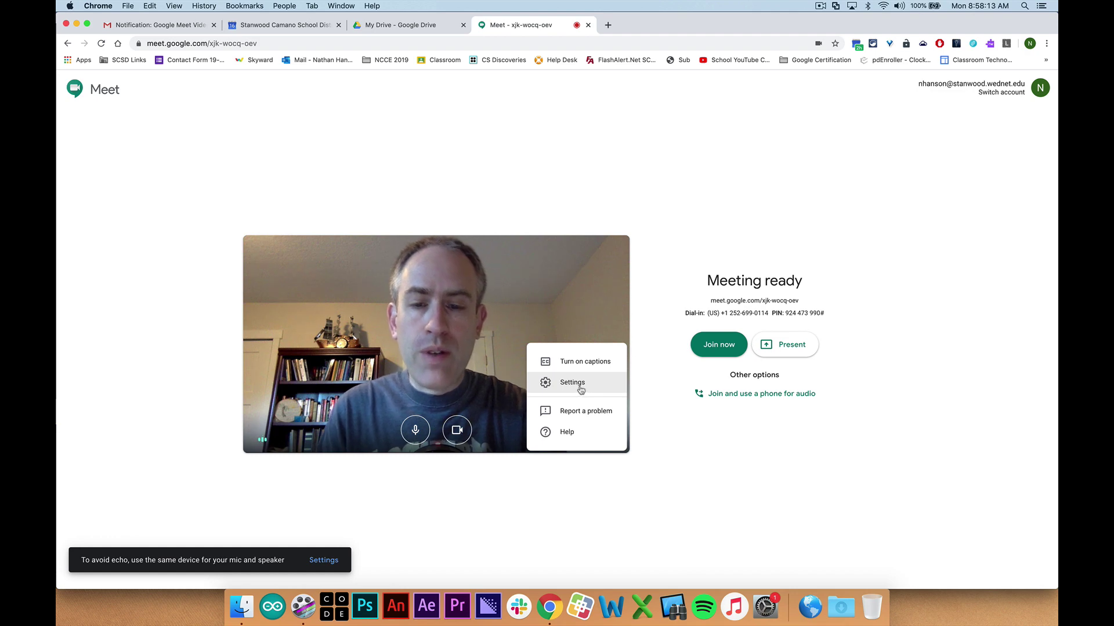
{"action": "left_click", "coordinate": [699, 486]}
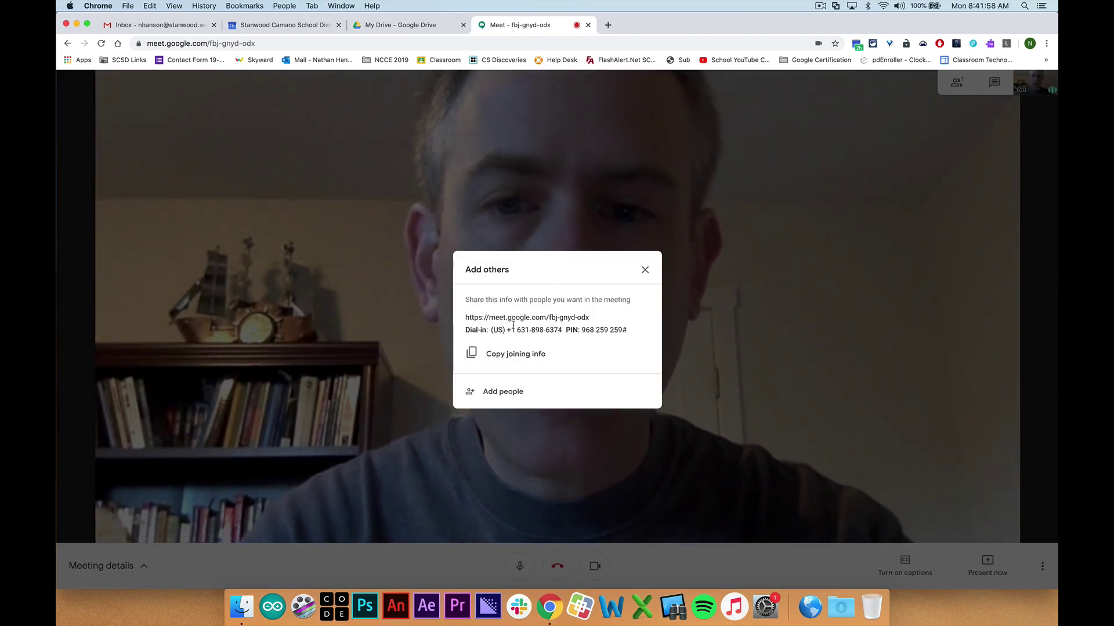
Close the joining info, mute and unmute the mic, turn the camera off, and toggle captions on and off
{"action": "left_click", "coordinate": [645, 270]}
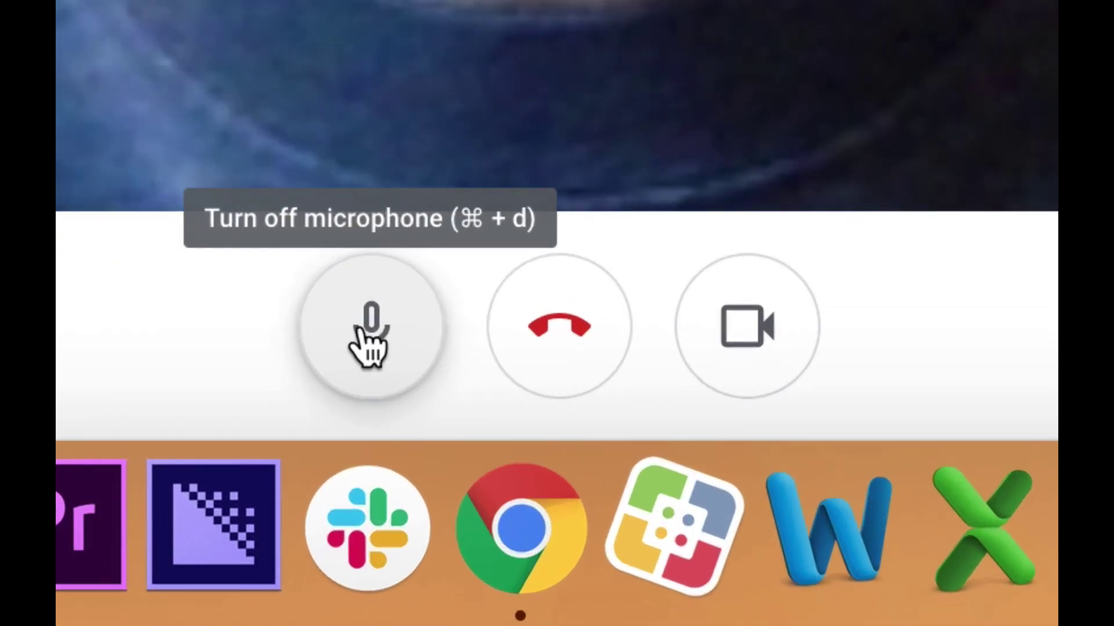
{"action": "left_click", "coordinate": [365, 336]}
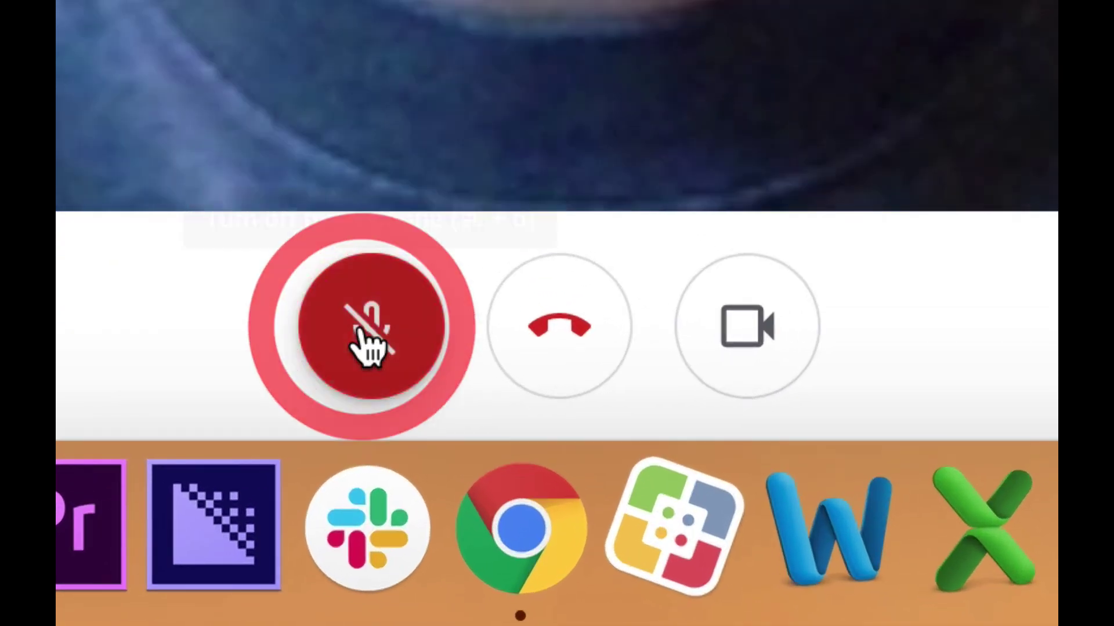
{"action": "left_click", "coordinate": [364, 336]}
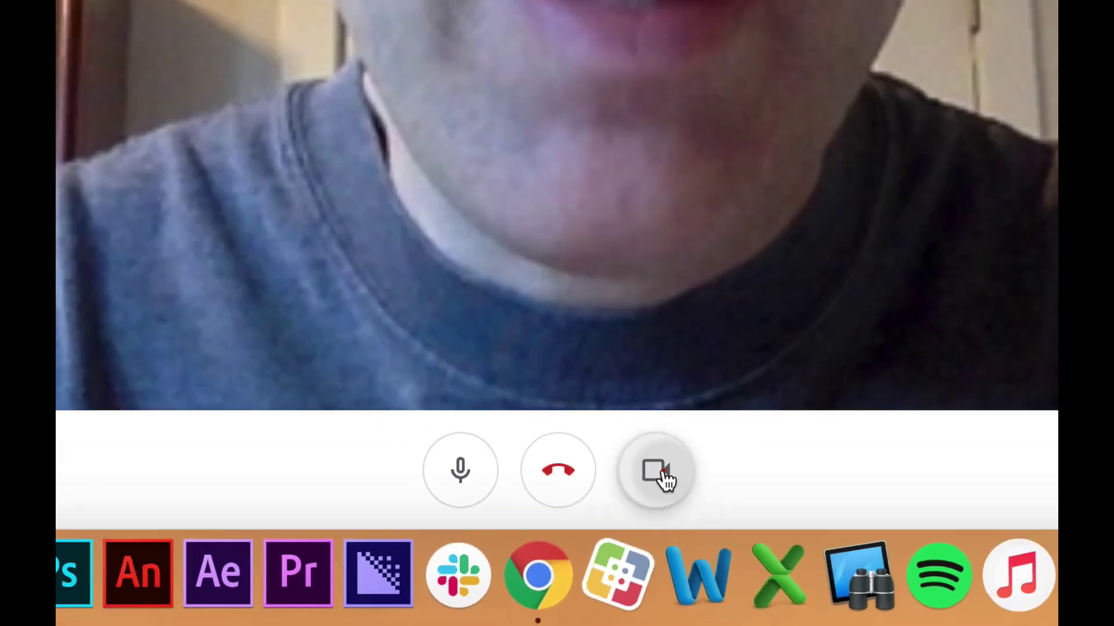
{"action": "left_click", "coordinate": [764, 335]}
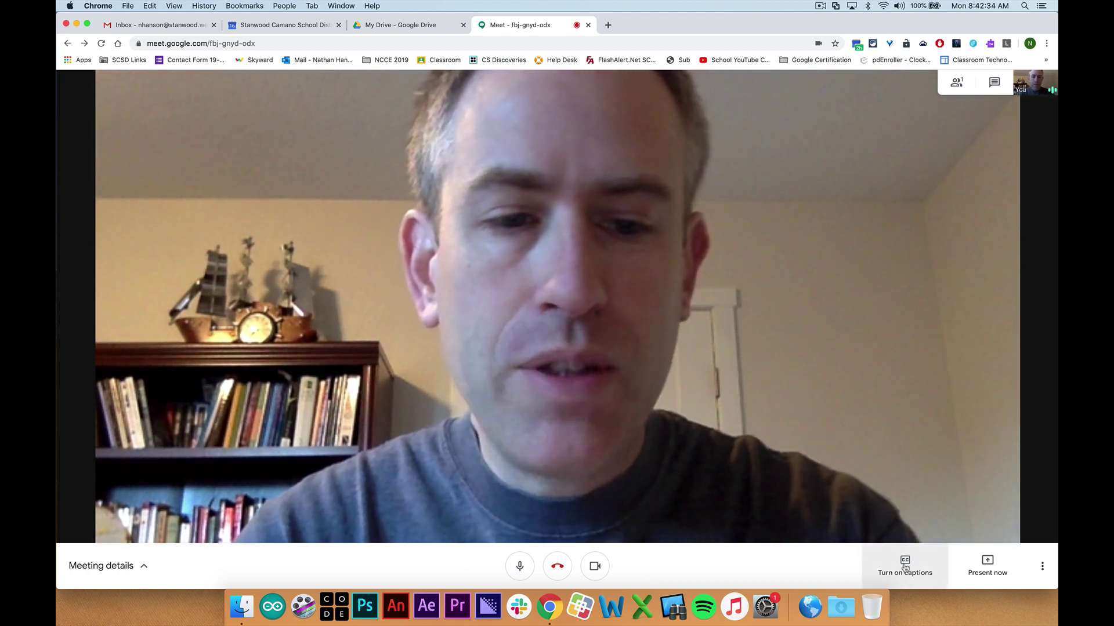
{"action": "left_click", "coordinate": [905, 564]}
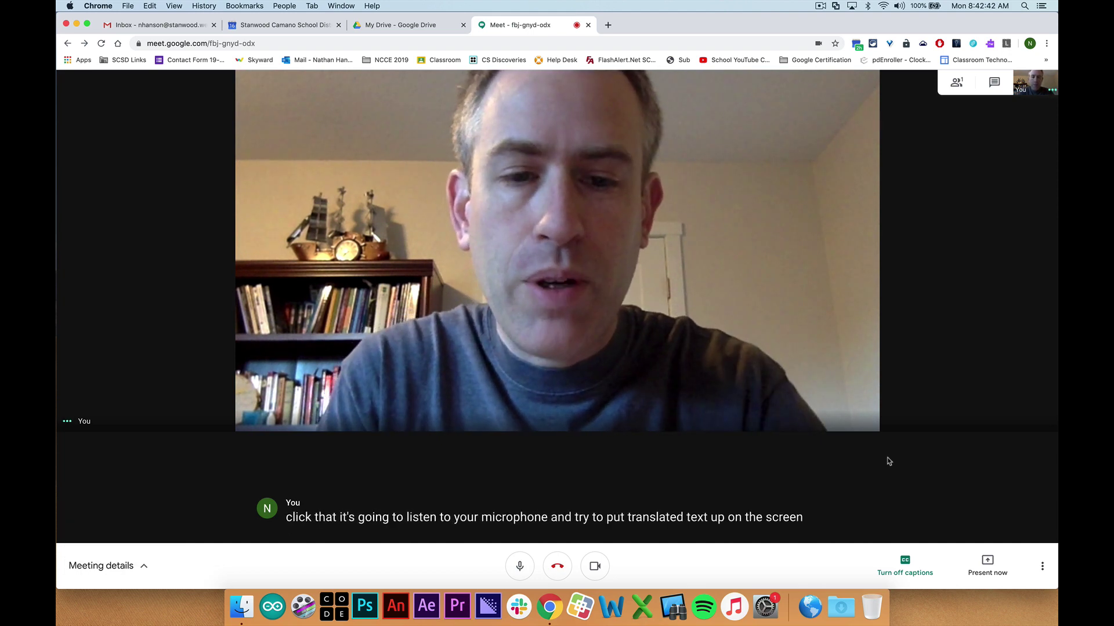
{"action": "left_click", "coordinate": [903, 557]}
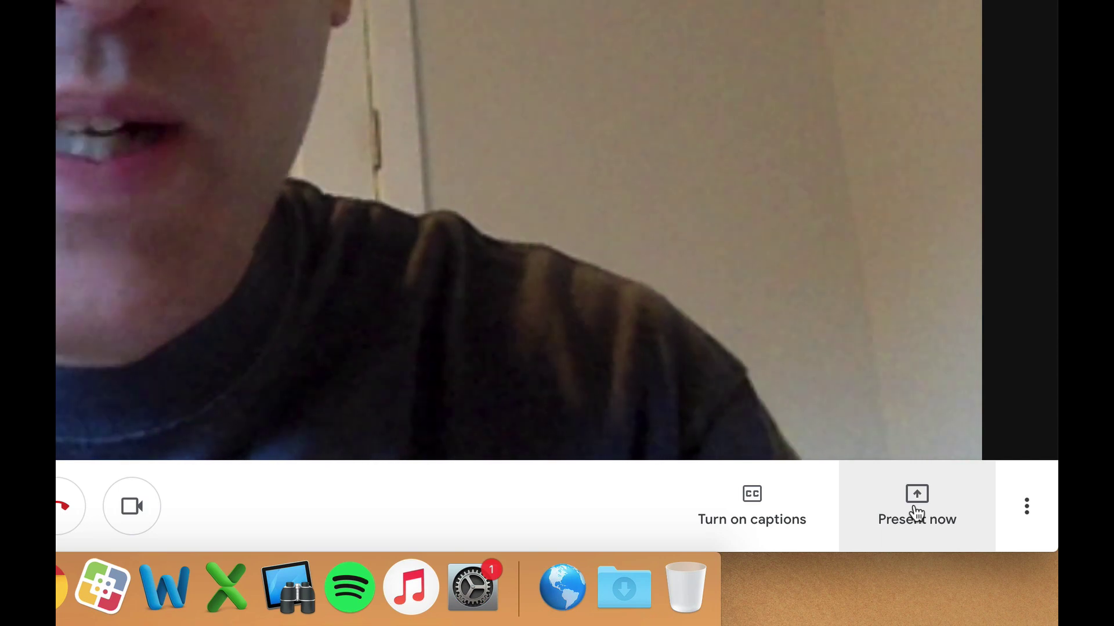
Present your entire screen to the meeting, then switch to the My Drive tab
{"action": "left_click", "coordinate": [921, 516]}
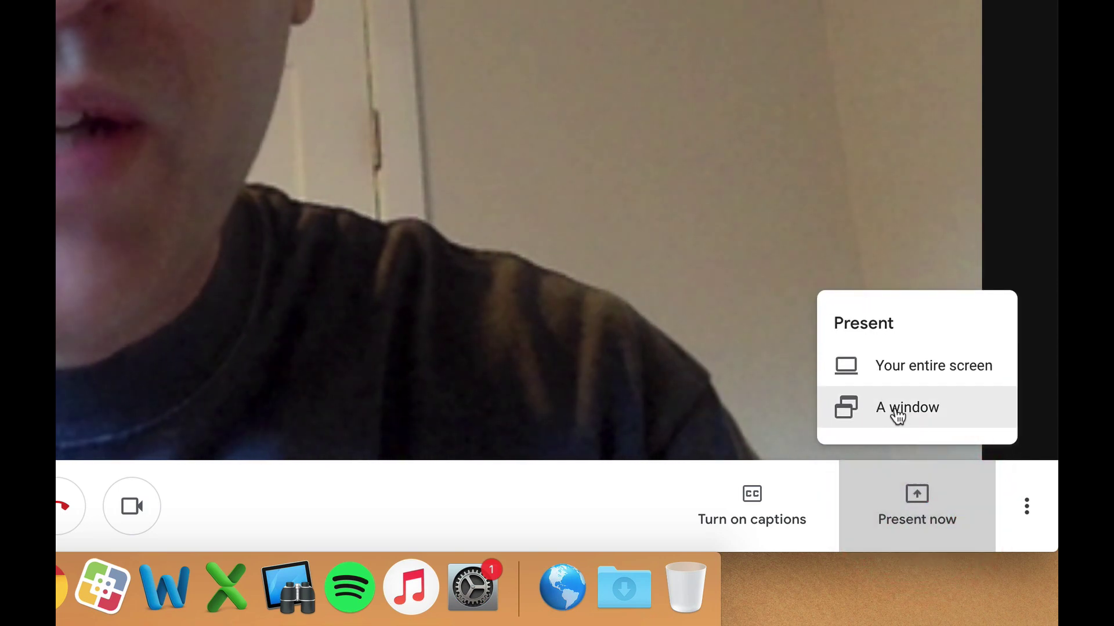
{"action": "left_click", "coordinate": [900, 372]}
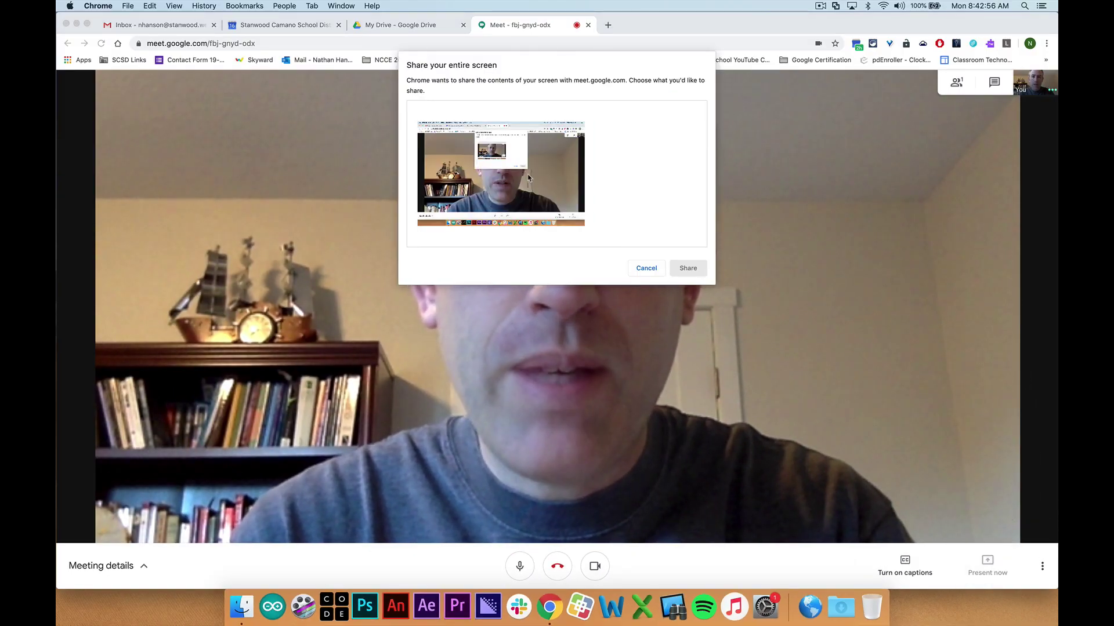
{"action": "left_click", "coordinate": [528, 176]}
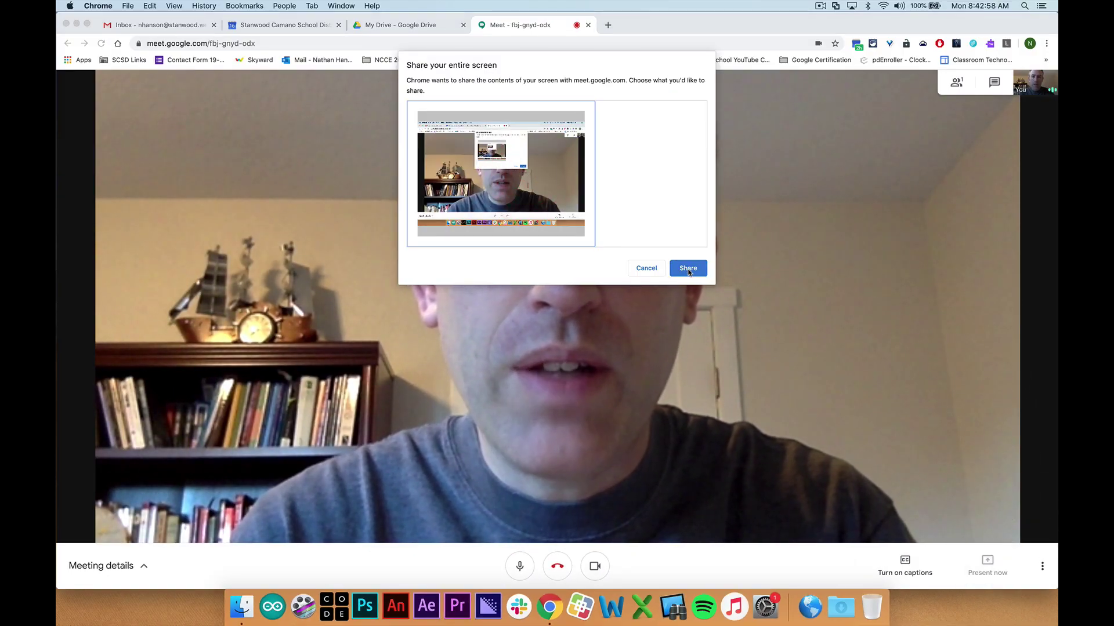
{"action": "left_click", "coordinate": [687, 268]}
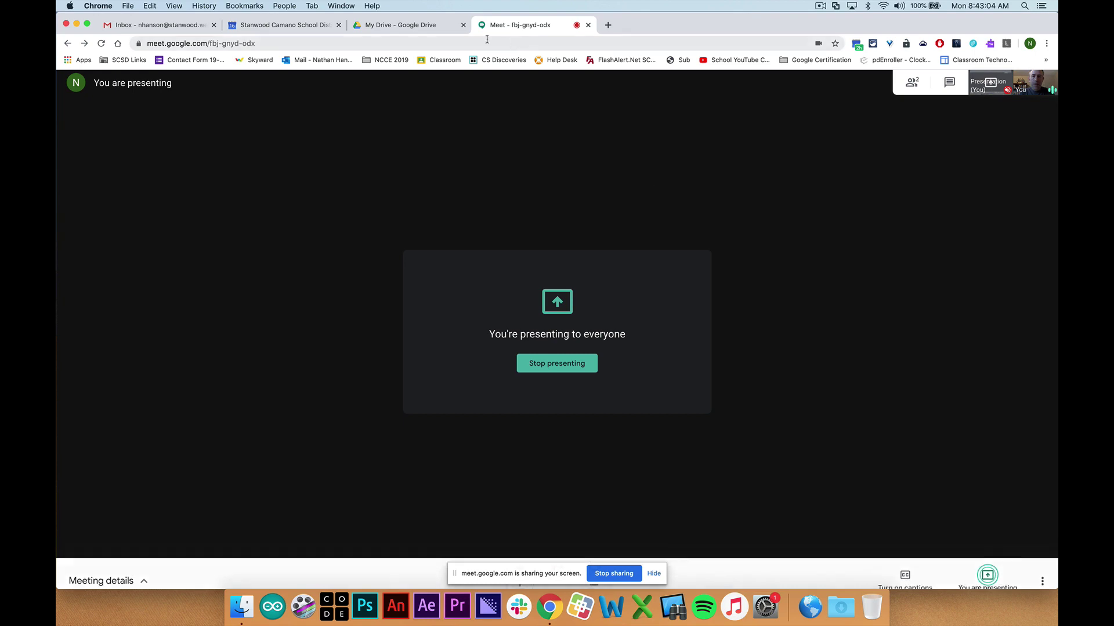
{"action": "left_click", "coordinate": [408, 25]}
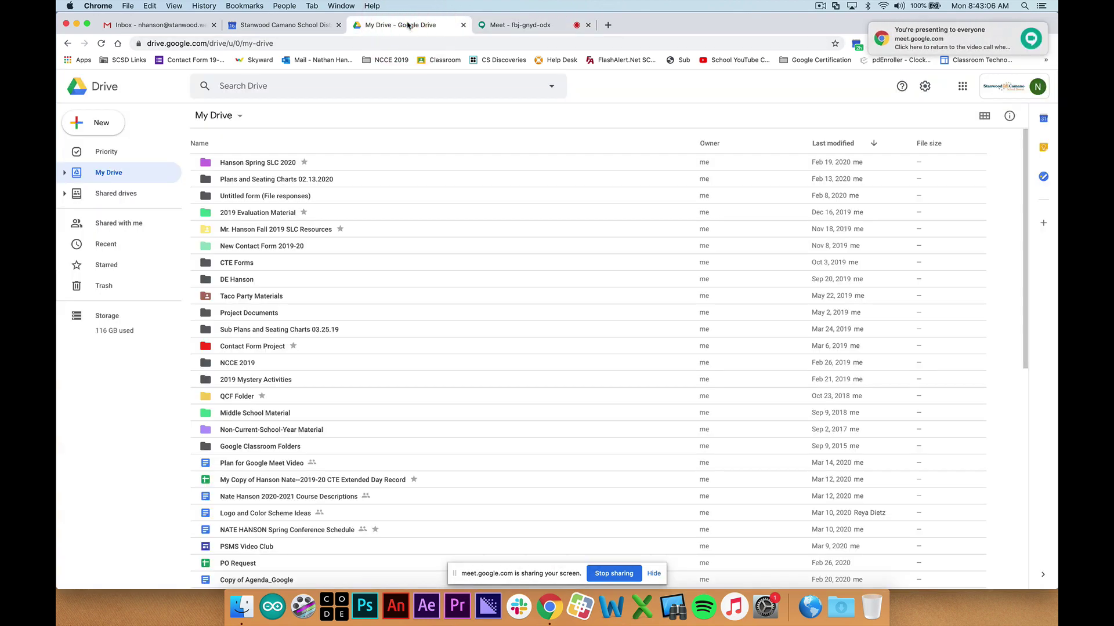
{"action": "left_click", "coordinate": [182, 26]}
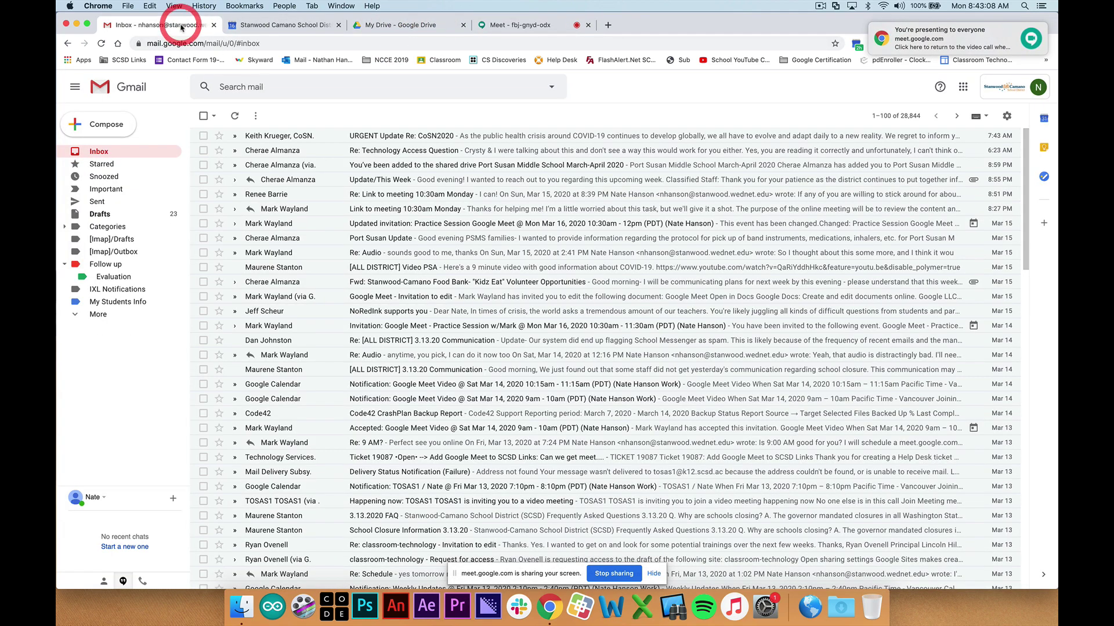
{"action": "left_click", "coordinate": [76, 24]}
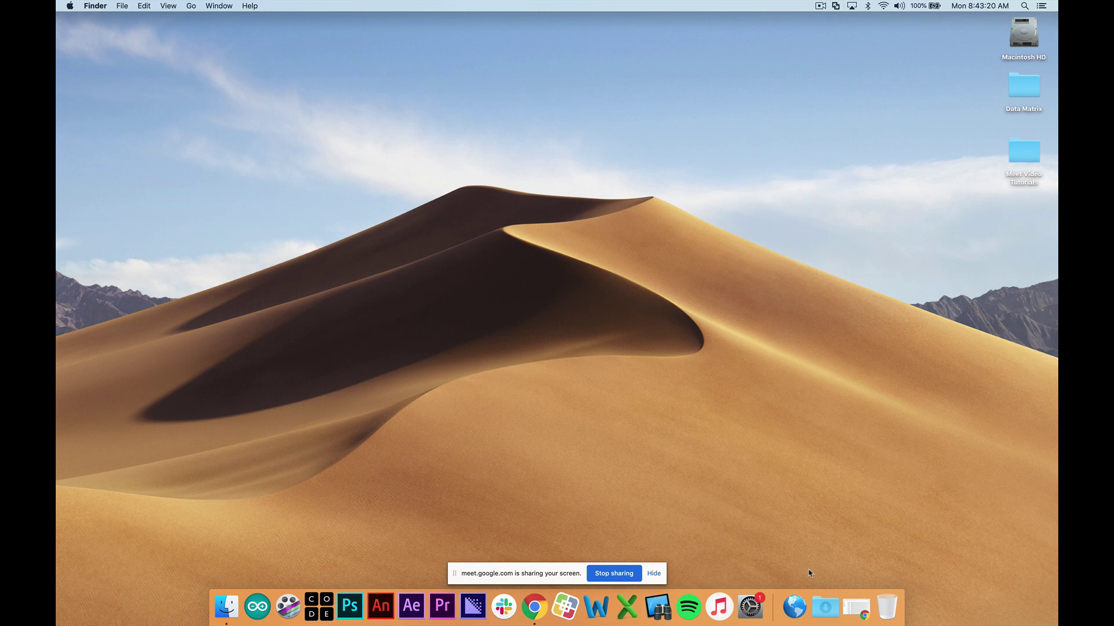
{"action": "left_click", "coordinate": [863, 613]}
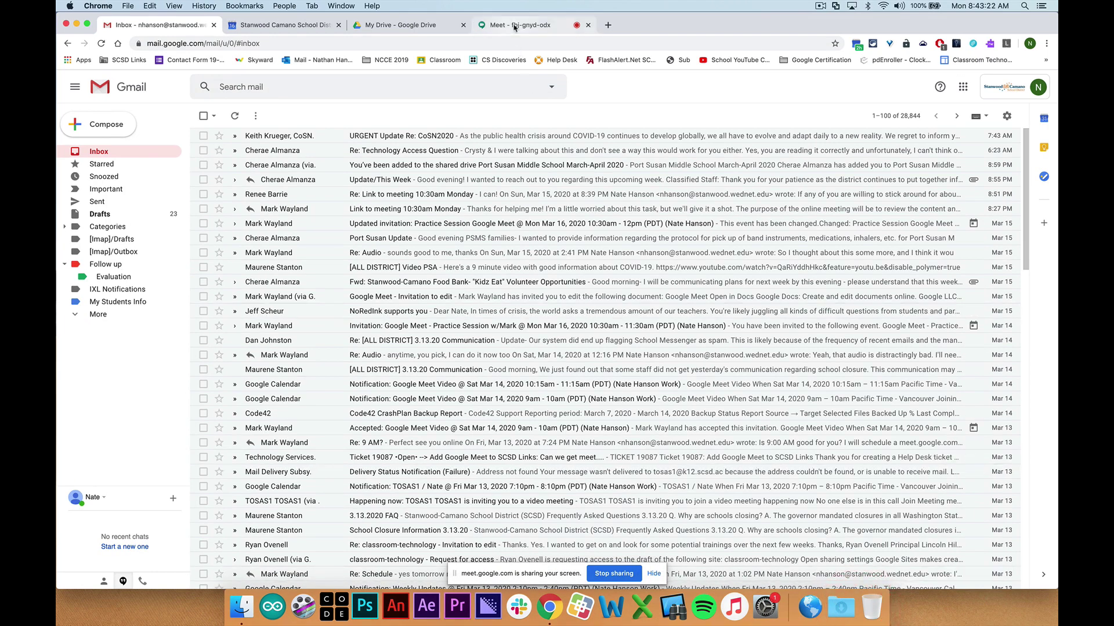
{"action": "left_click", "coordinate": [514, 26]}
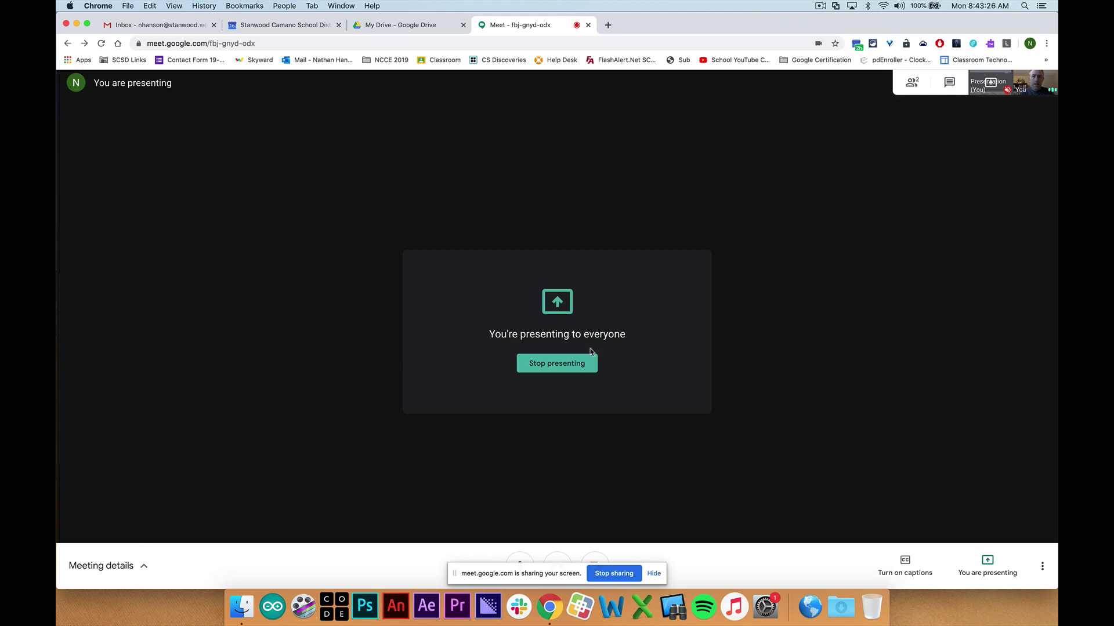
Stop presenting, look through the Drive and Calendar tabs, and return to the Meet call
{"action": "left_click", "coordinate": [555, 365]}
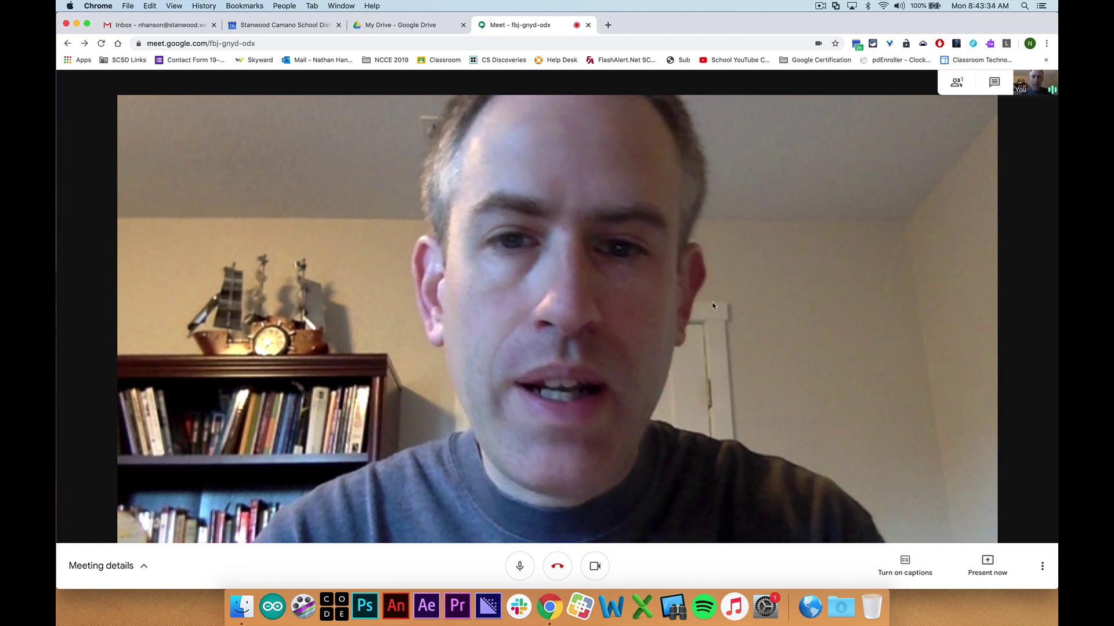
{"action": "left_click", "coordinate": [387, 24]}
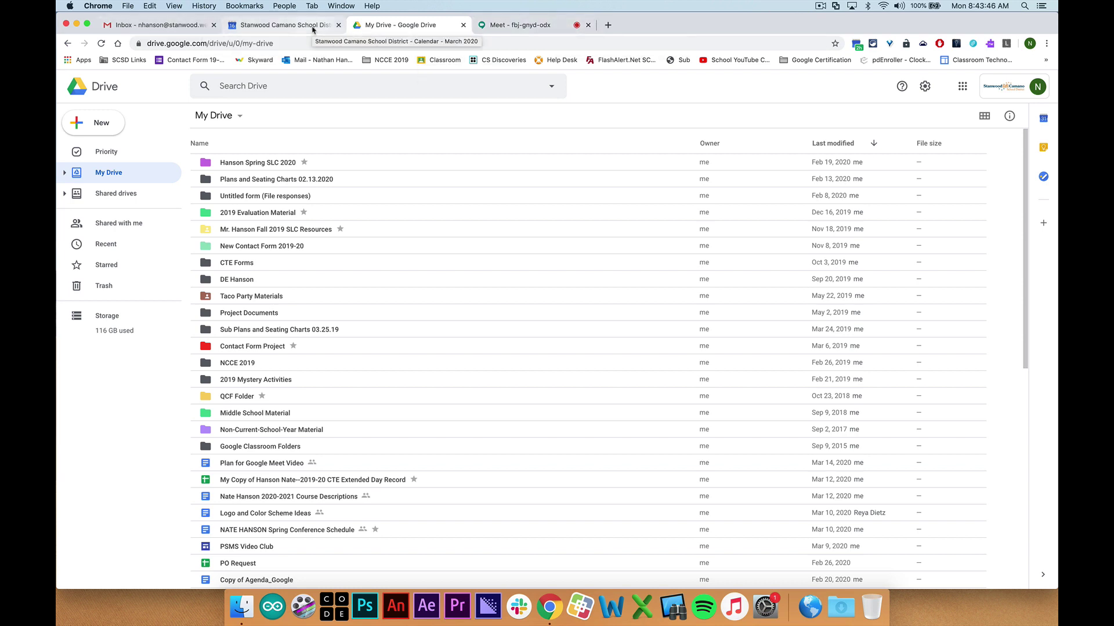
{"action": "left_click", "coordinate": [275, 26]}
{"action": "left_click", "coordinate": [387, 26]}
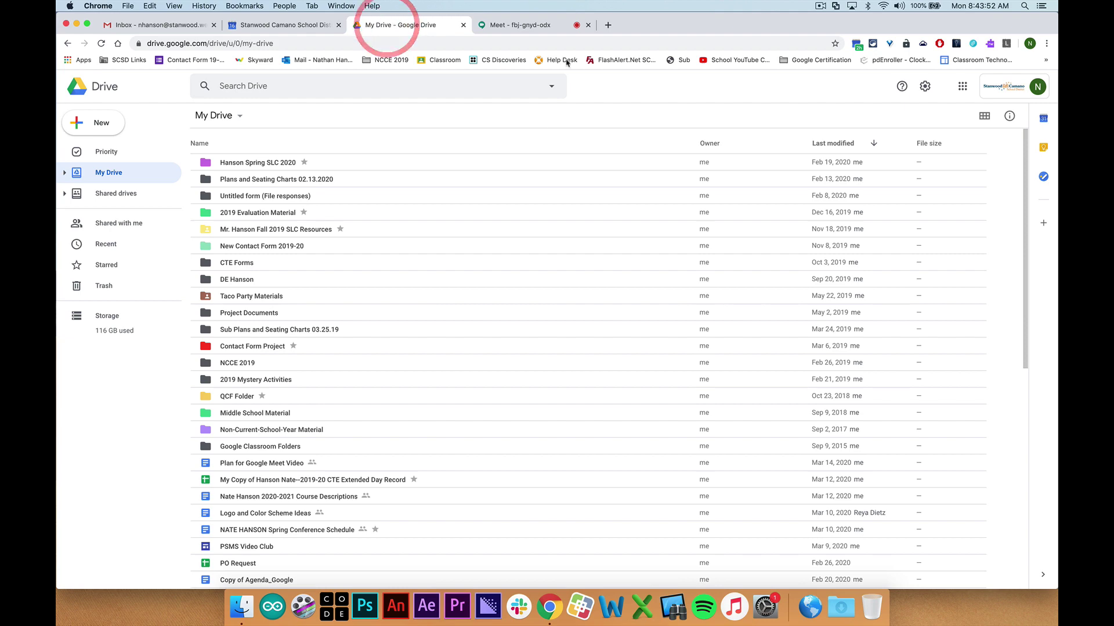
{"action": "left_click", "coordinate": [533, 25]}
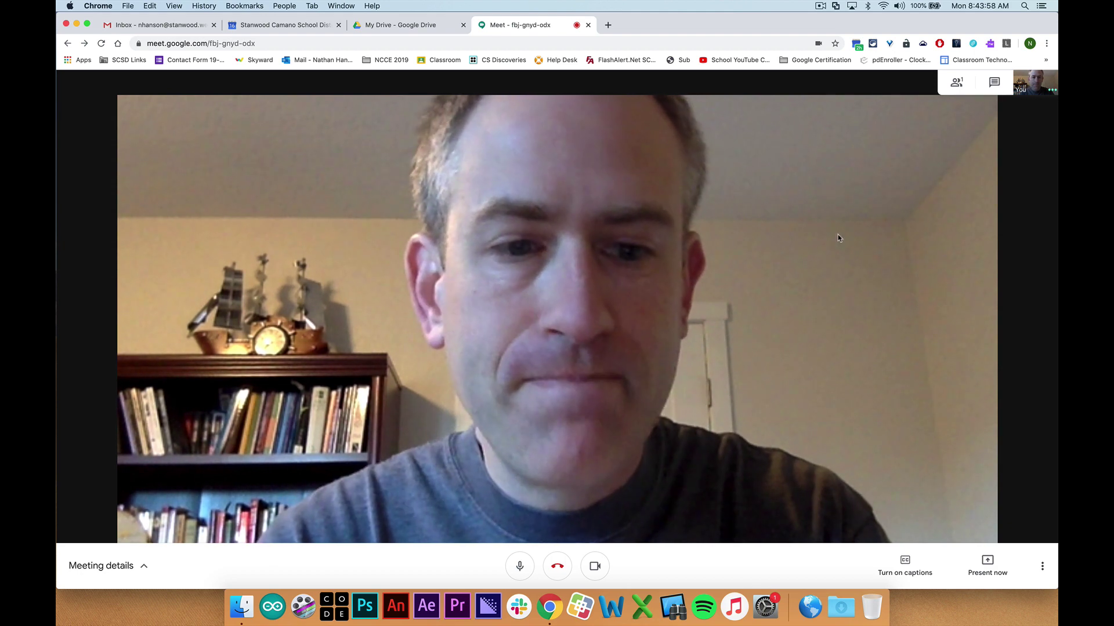
{"action": "left_click", "coordinate": [1042, 566]}
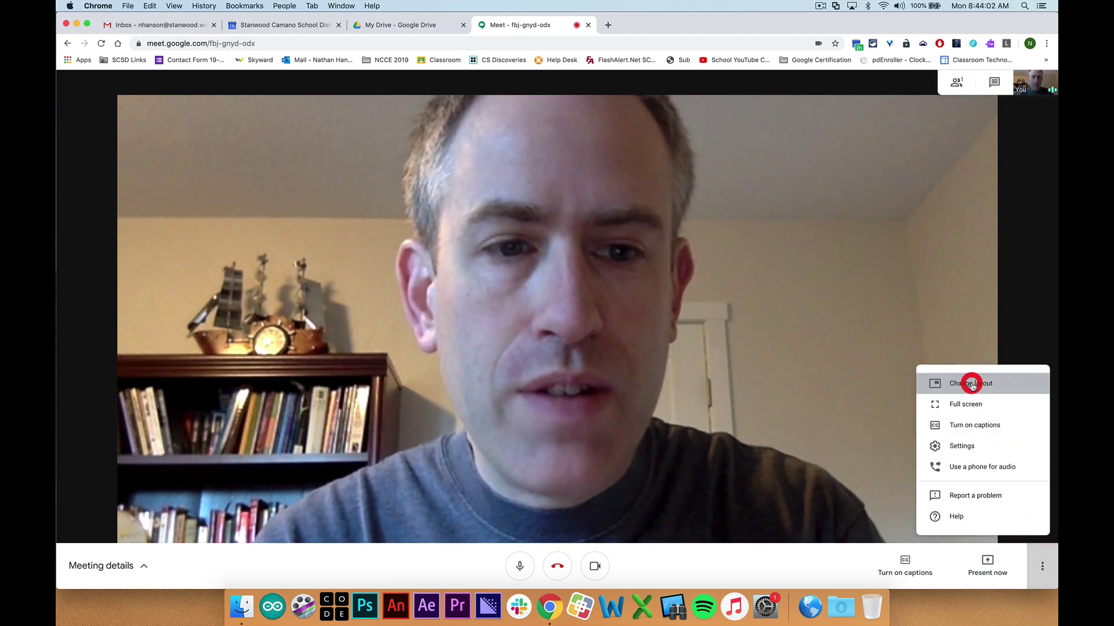
{"action": "left_click", "coordinate": [971, 384]}
{"action": "left_click", "coordinate": [497, 334]}
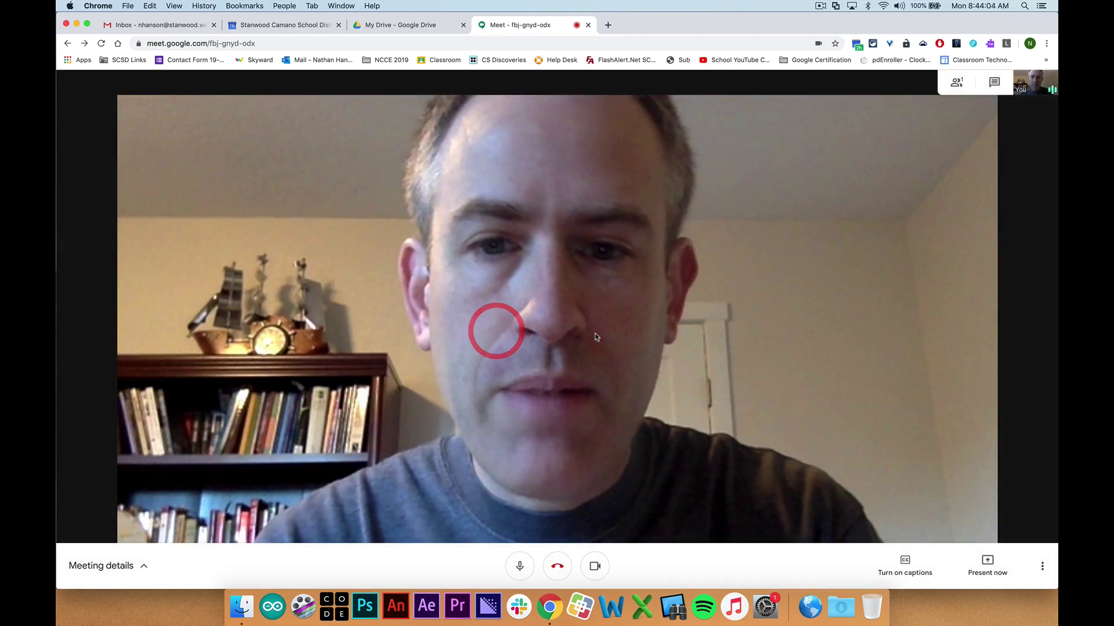
{"action": "left_click", "coordinate": [1042, 566]}
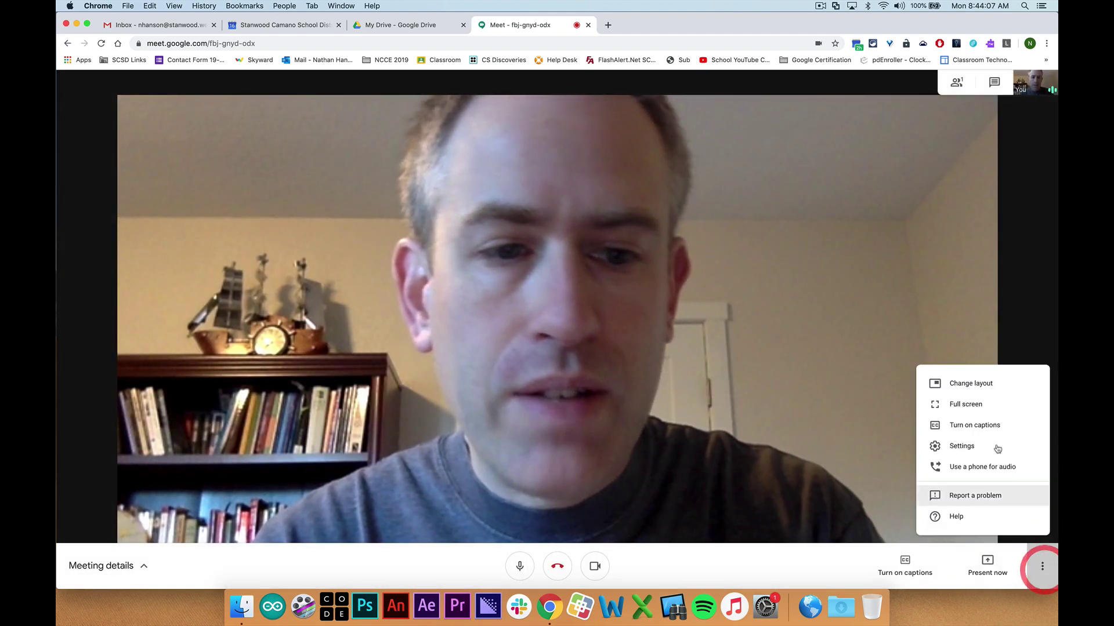
{"action": "left_click", "coordinate": [970, 384]}
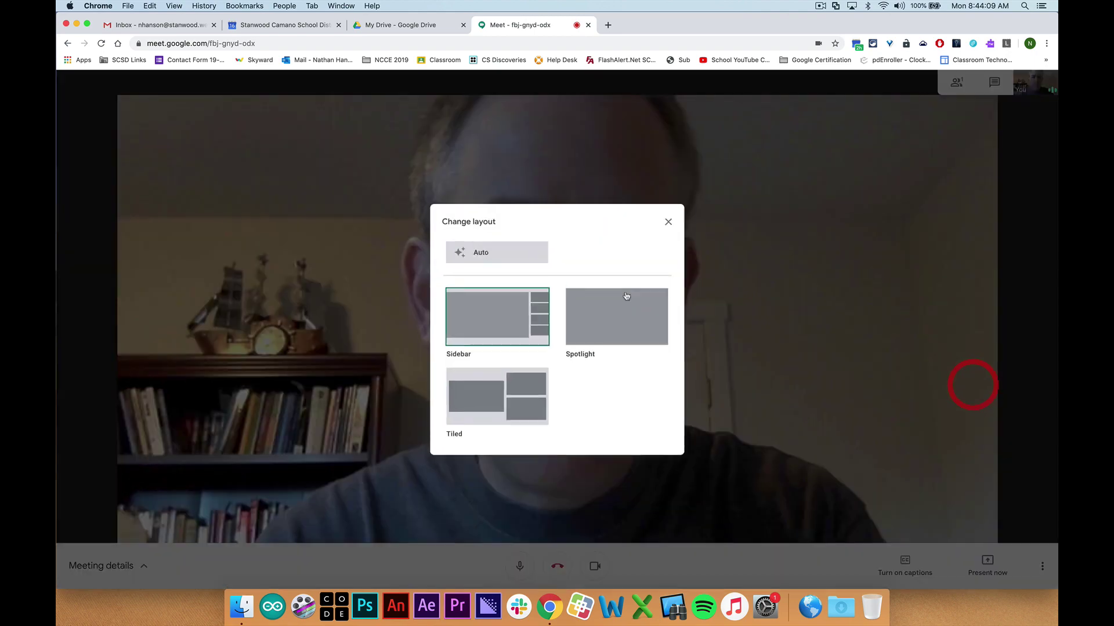
{"action": "left_click", "coordinate": [472, 249]}
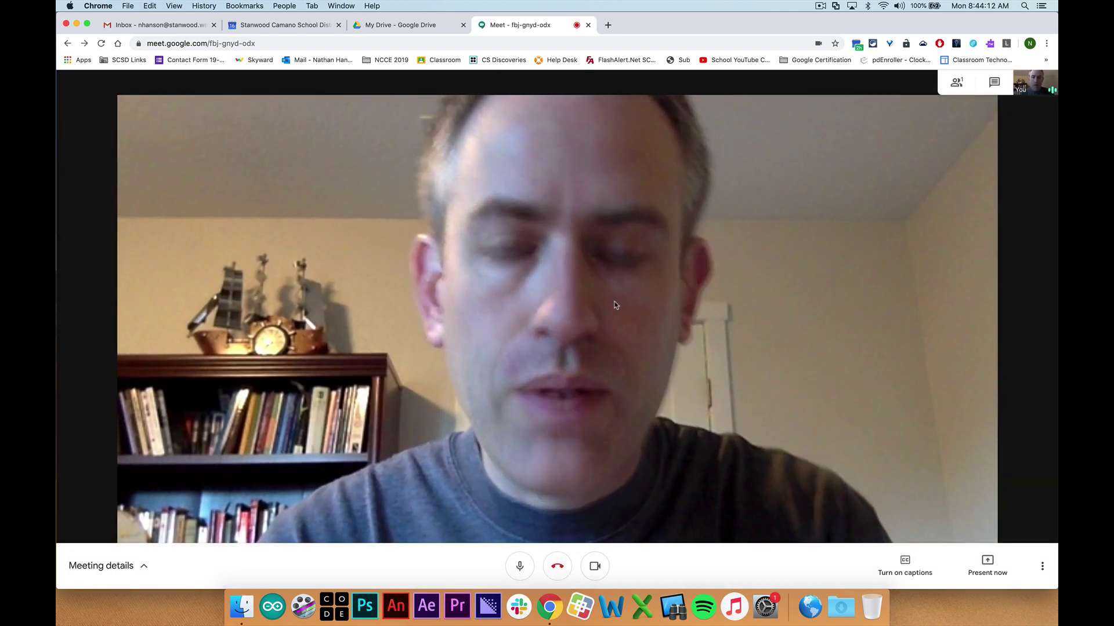
{"action": "left_click", "coordinate": [1038, 566]}
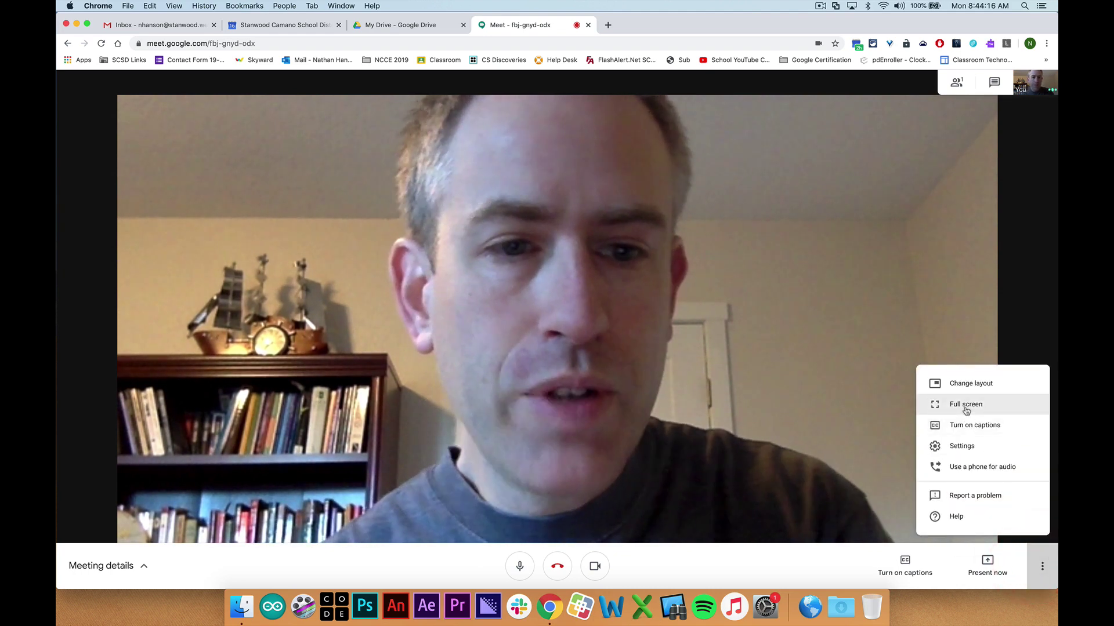
{"action": "left_click", "coordinate": [953, 448]}
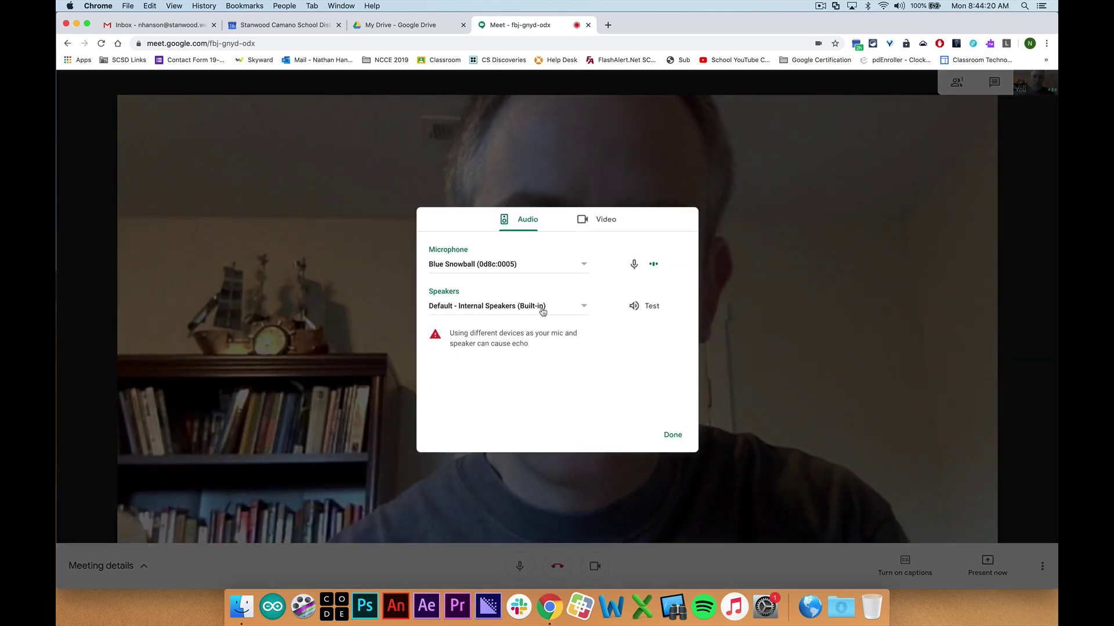
{"action": "left_click", "coordinate": [672, 435]}
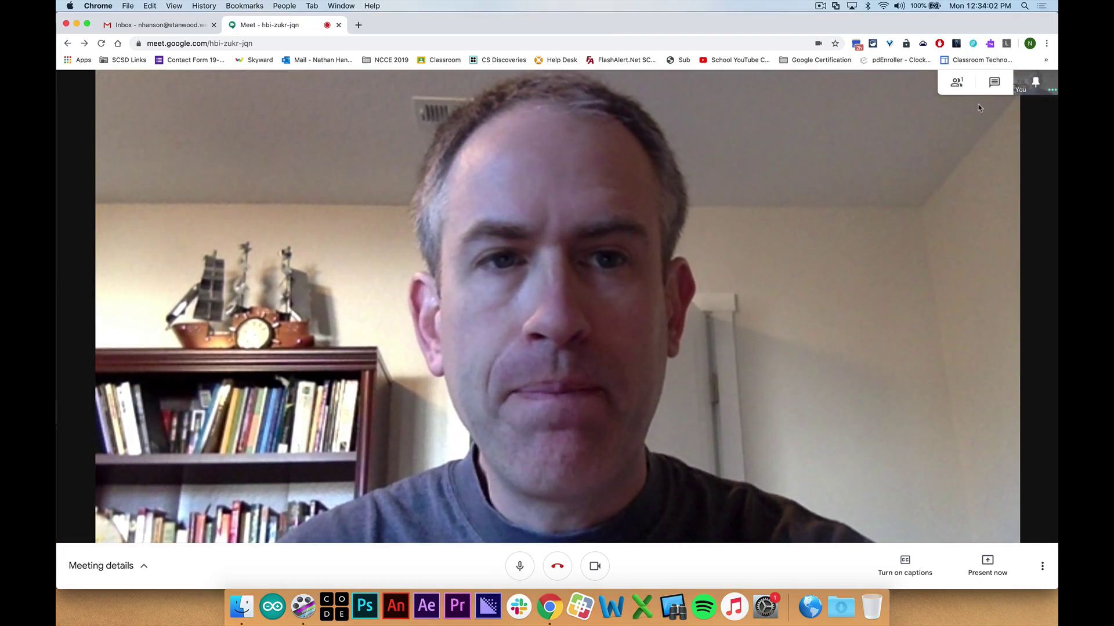
Show the participant list and the Add people dialog, close both, then reopen them
{"action": "left_click", "coordinate": [976, 86]}
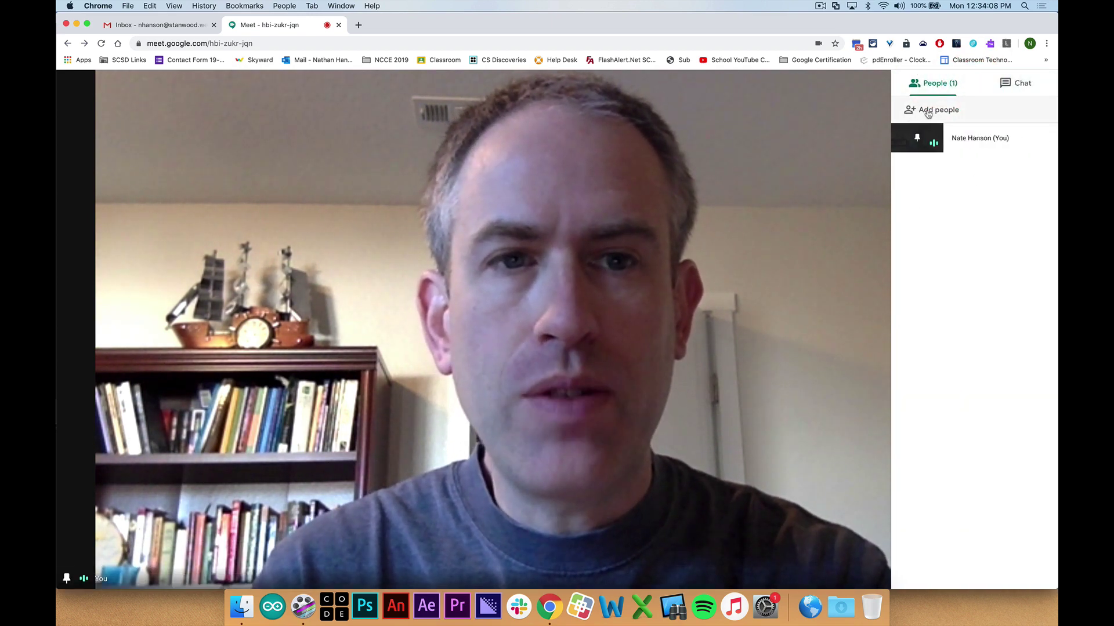
{"action": "left_click", "coordinate": [926, 111]}
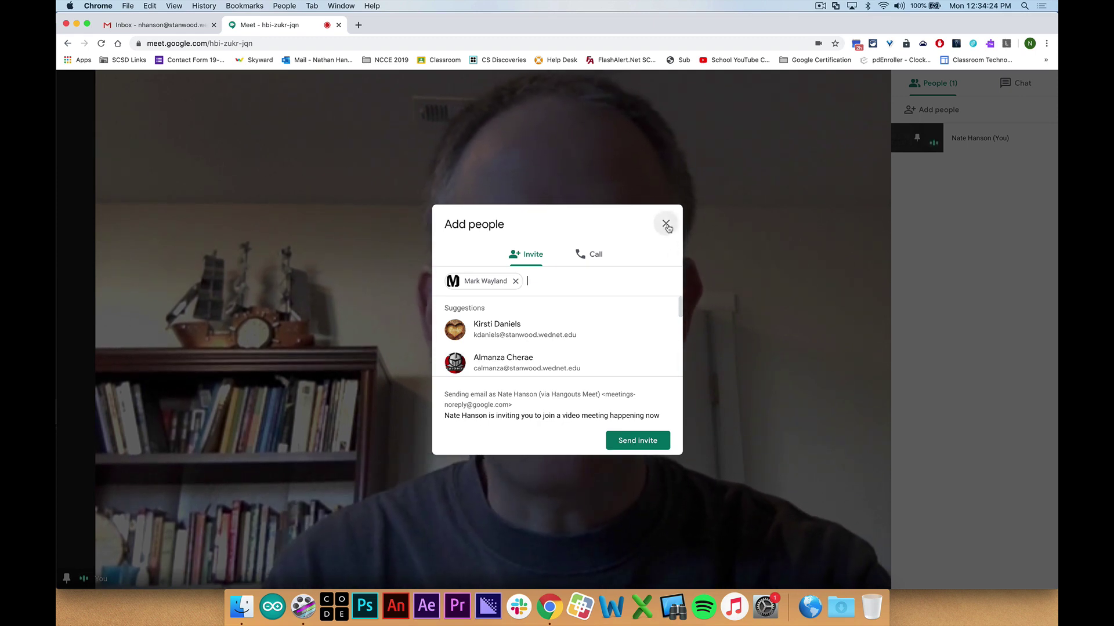
{"action": "left_click", "coordinate": [666, 224]}
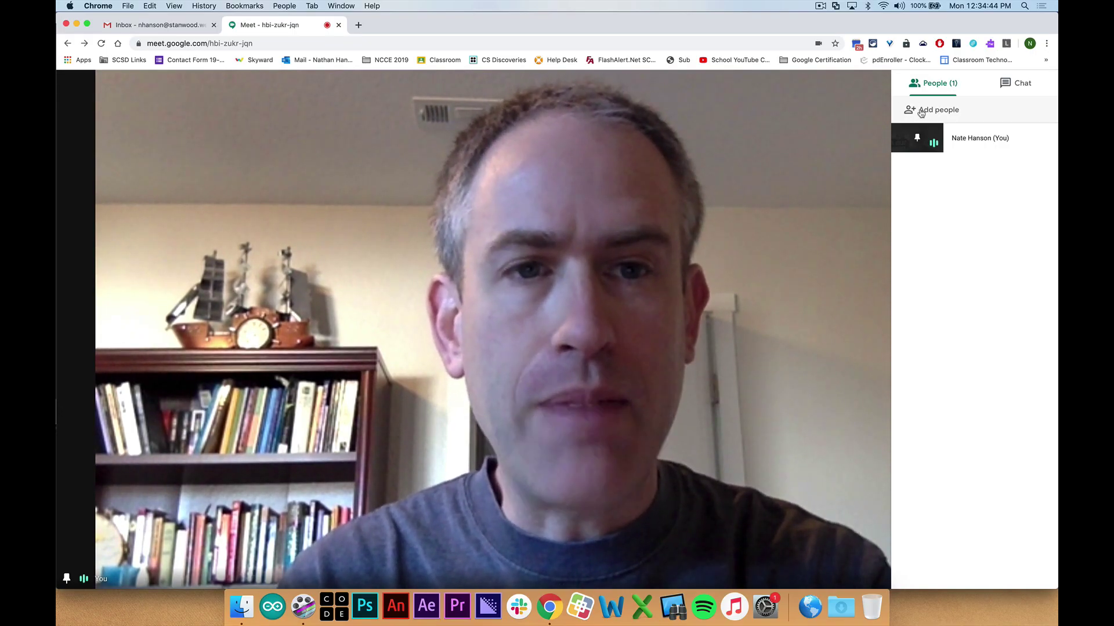
{"action": "left_click", "coordinate": [810, 133]}
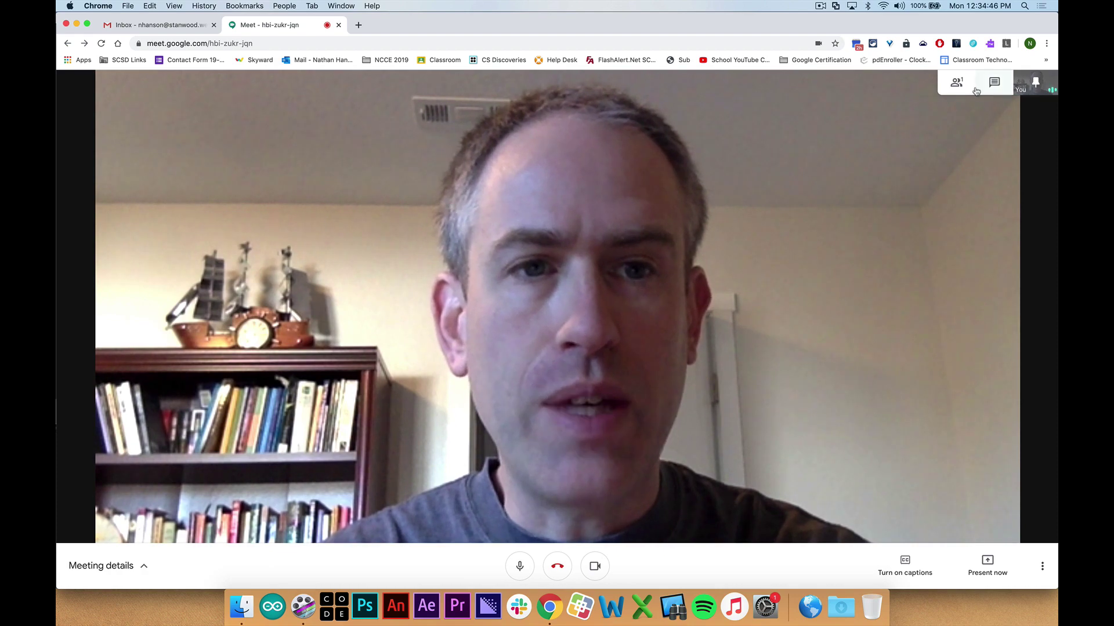
{"action": "left_click", "coordinate": [976, 91]}
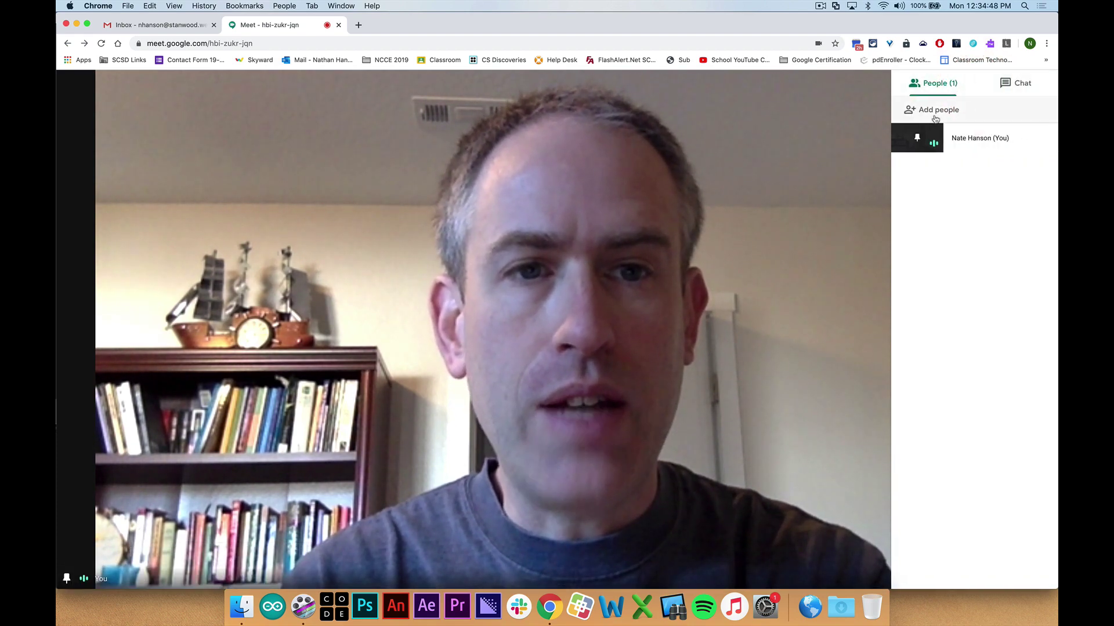
{"action": "left_click", "coordinate": [932, 114]}
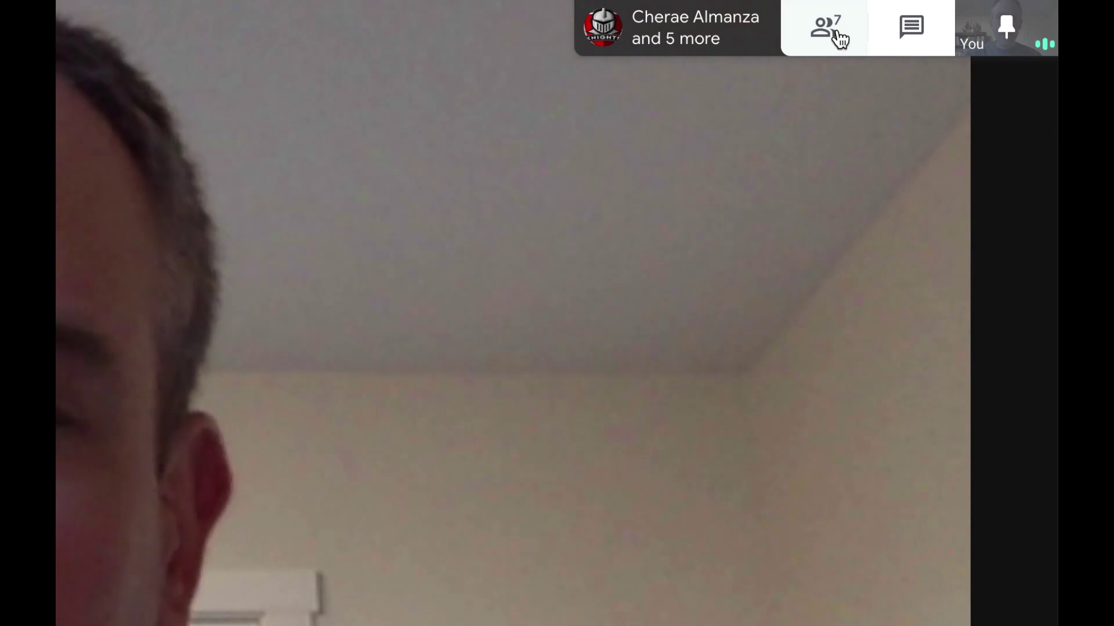
Open the meeting chat, scroll through earlier messages, and send 'Hello!' to everyone
{"action": "left_click", "coordinate": [834, 27]}
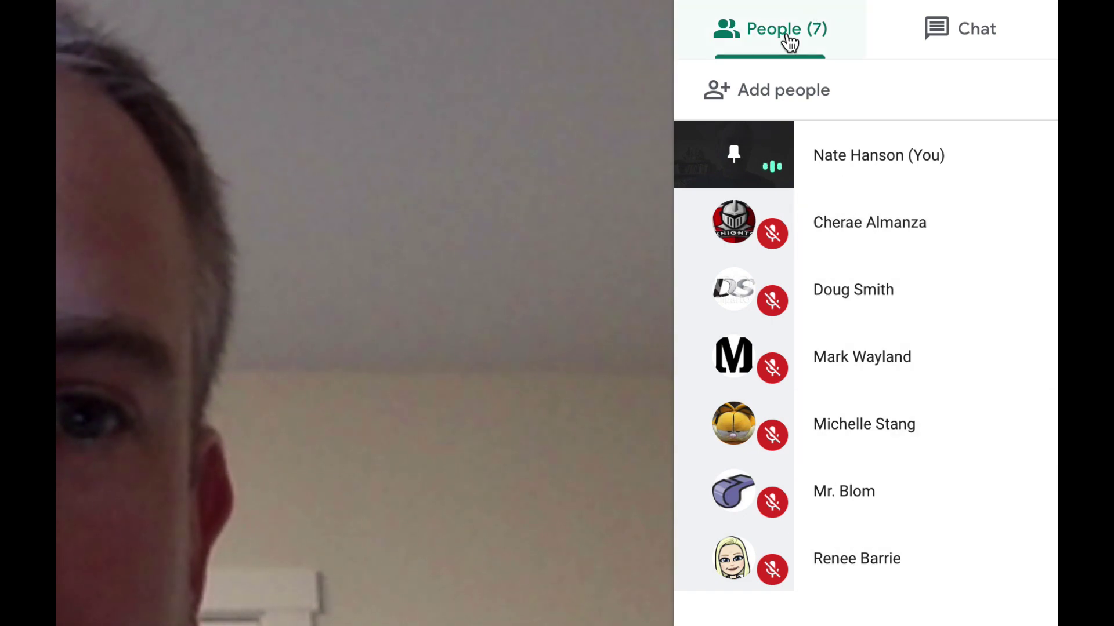
{"action": "left_click", "coordinate": [964, 39]}
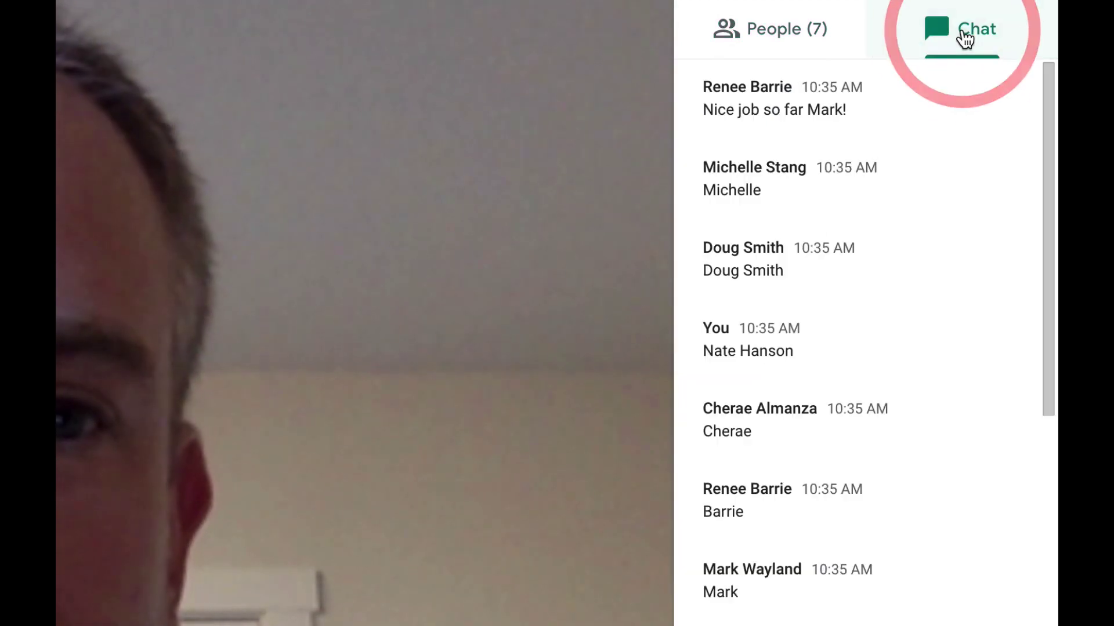
{"action": "scroll", "coordinate": [899, 394], "scroll_direction": "down", "scroll_amount": 10}
{"action": "scroll", "coordinate": [899, 400], "scroll_direction": "down", "scroll_amount": 5}
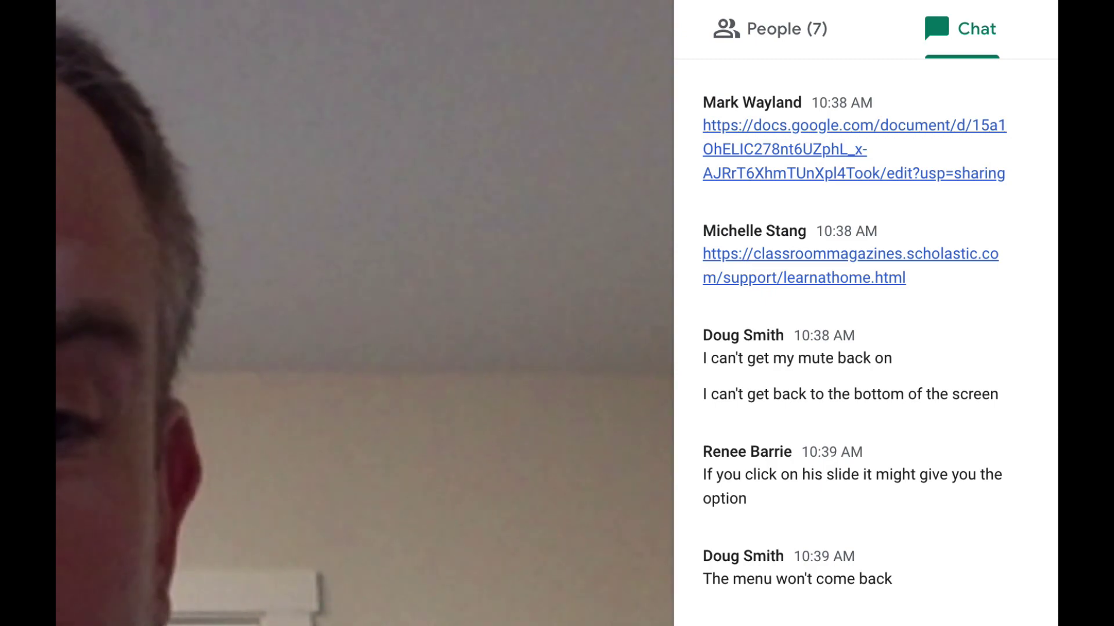
{"action": "scroll", "coordinate": [870, 348], "scroll_direction": "down", "scroll_amount": 11}
{"action": "left_click", "coordinate": [754, 503]}
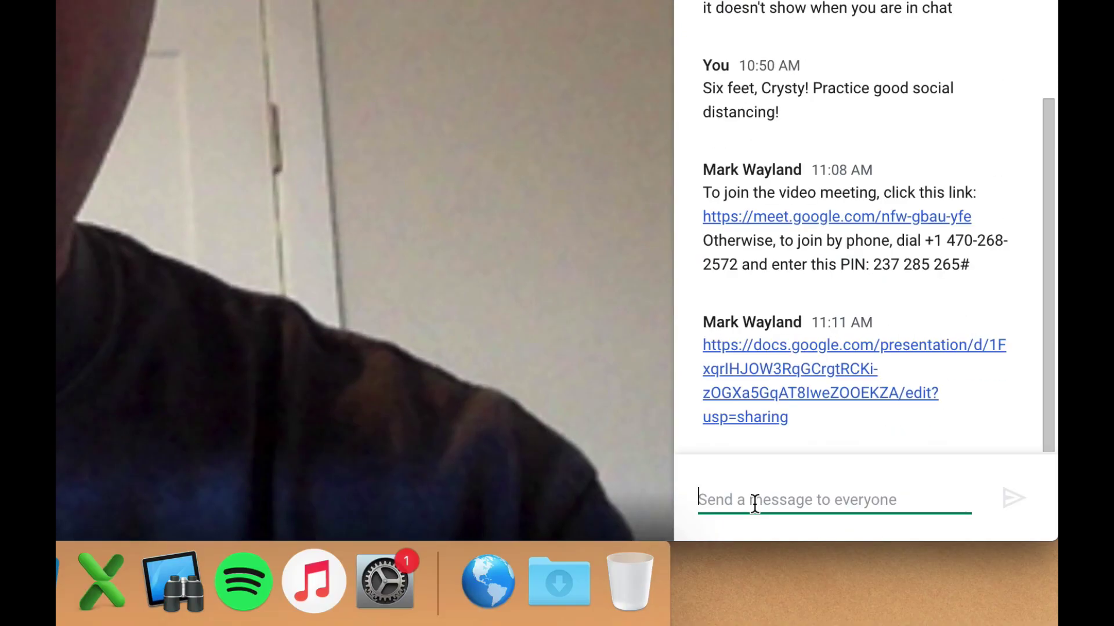
{"action": "type", "text": "Hello!"}
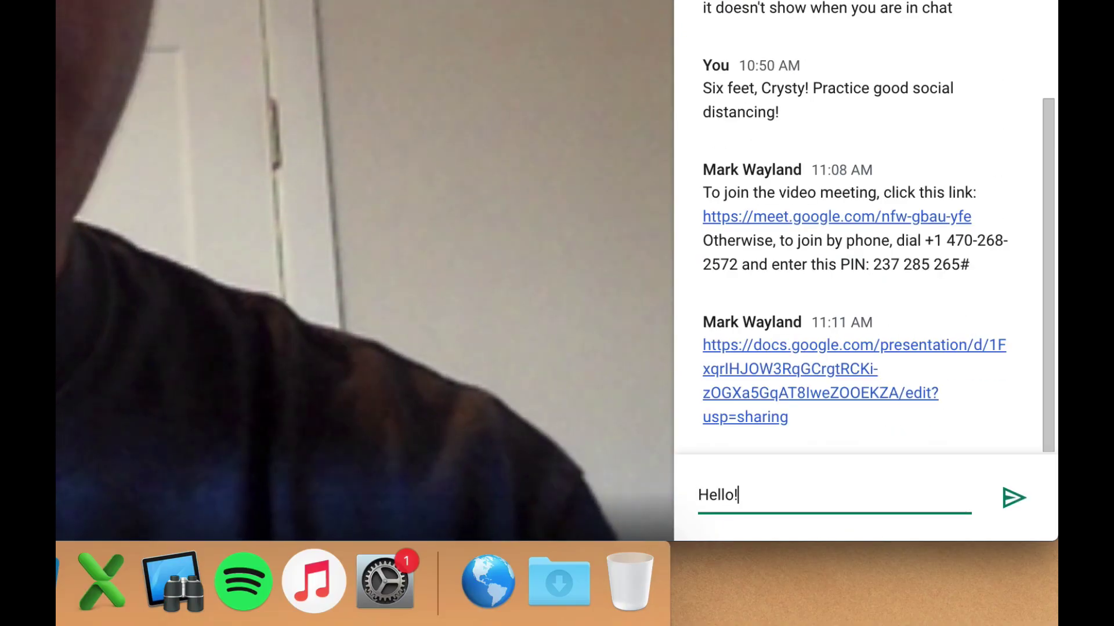
{"action": "key", "text": "Return"}
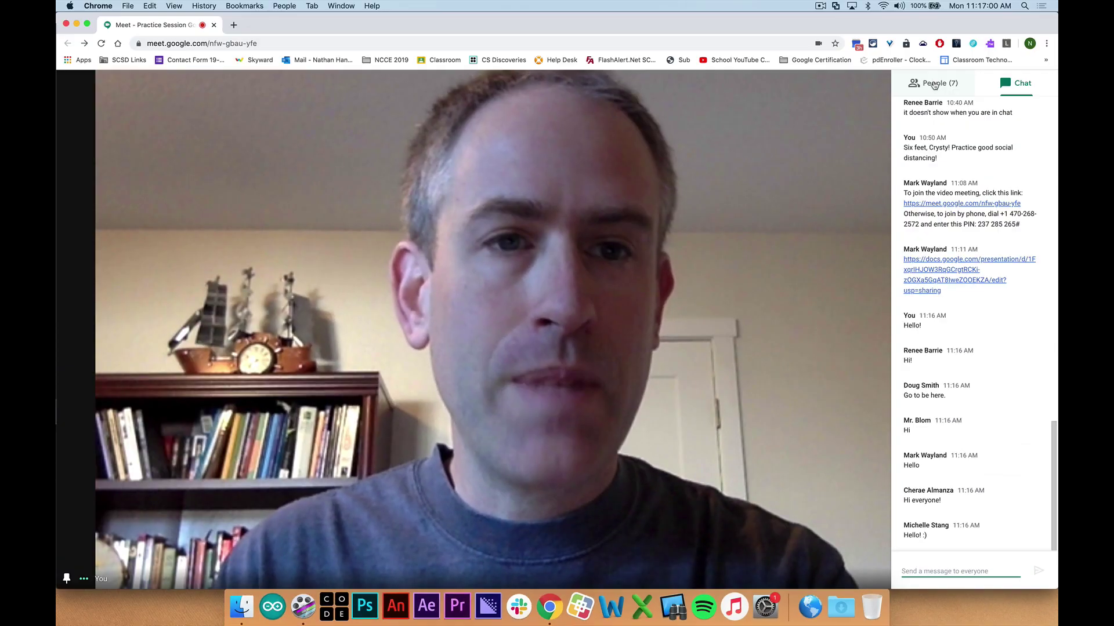
Show the seven-person participant list and toggle the pin on your own video tile
{"action": "left_click", "coordinate": [937, 86]}
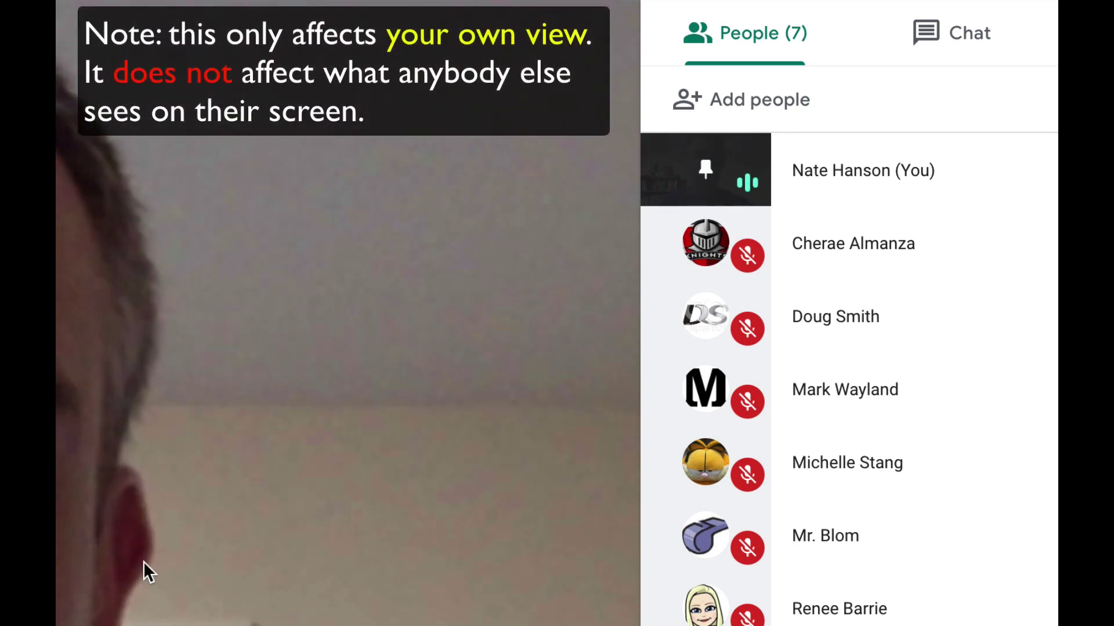
{"action": "left_click", "coordinate": [707, 172]}
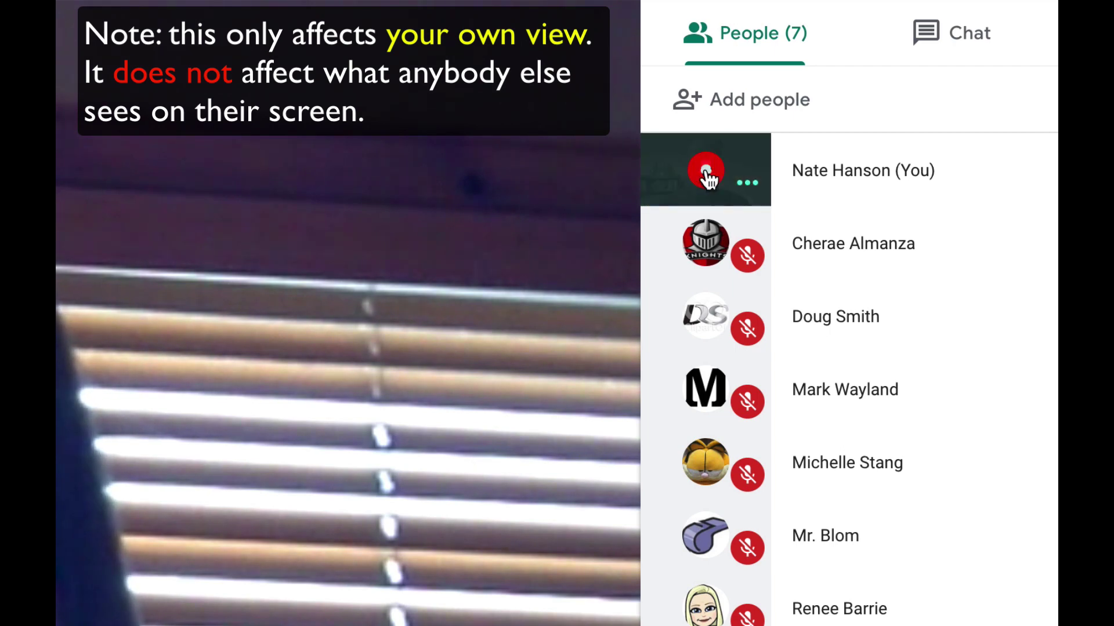
{"action": "left_click", "coordinate": [707, 174]}
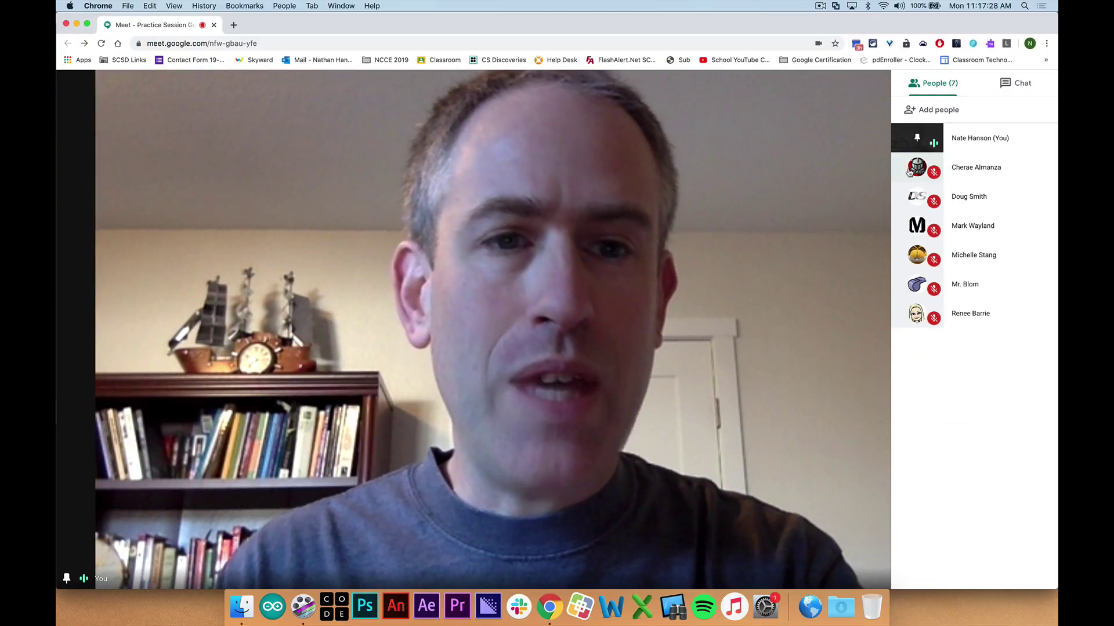
Pin two other participants' videos in turn, then pin your own video again
{"action": "left_click", "coordinate": [916, 167]}
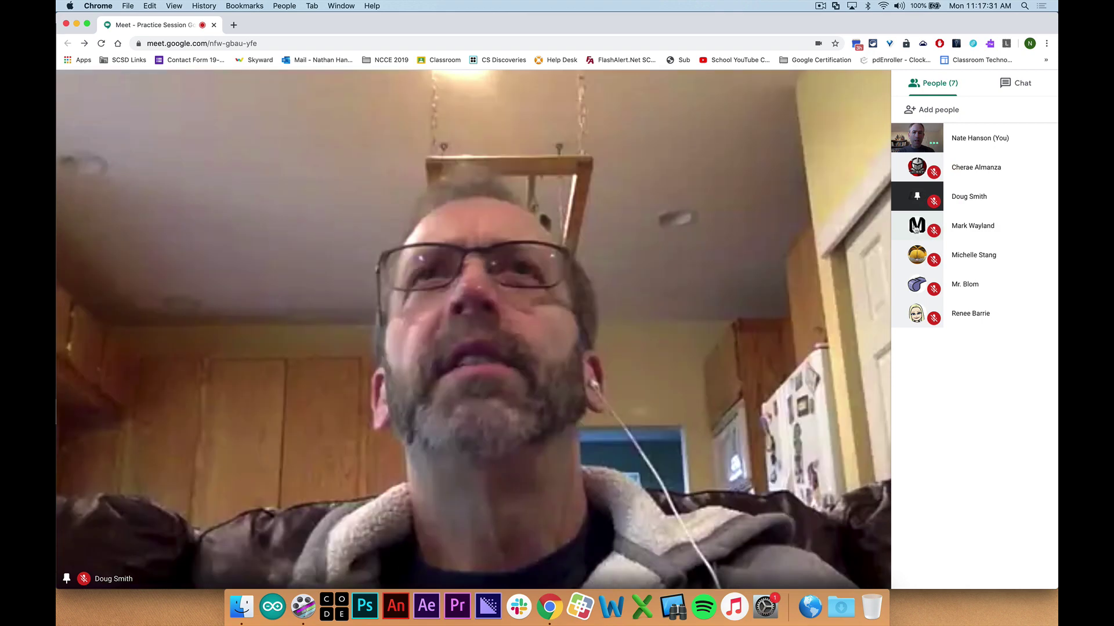
{"action": "left_click", "coordinate": [917, 225]}
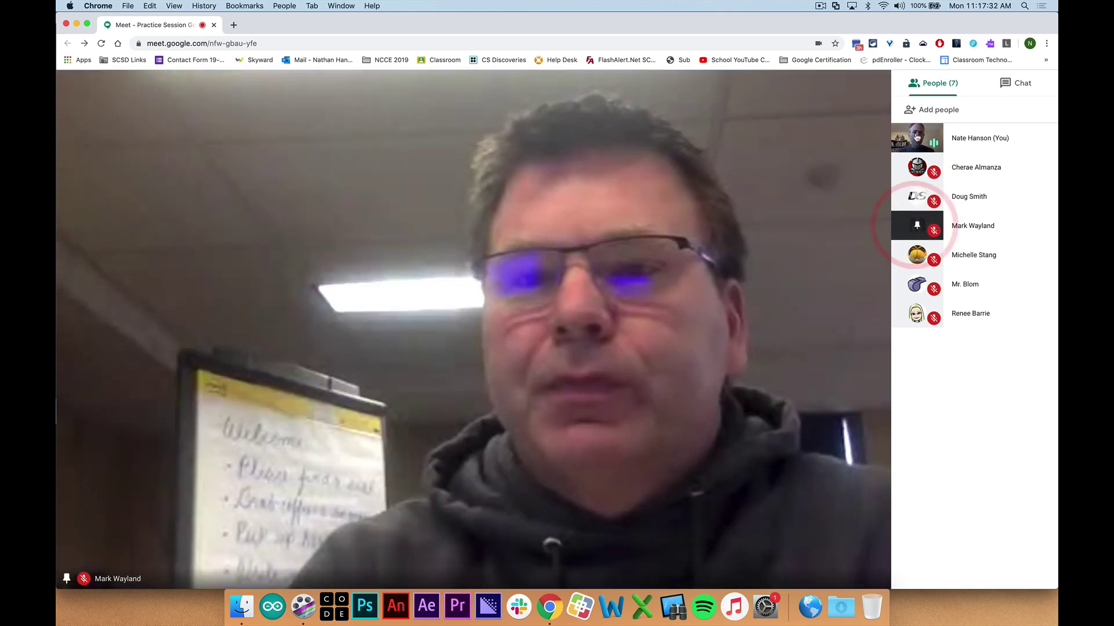
{"action": "left_click", "coordinate": [917, 137]}
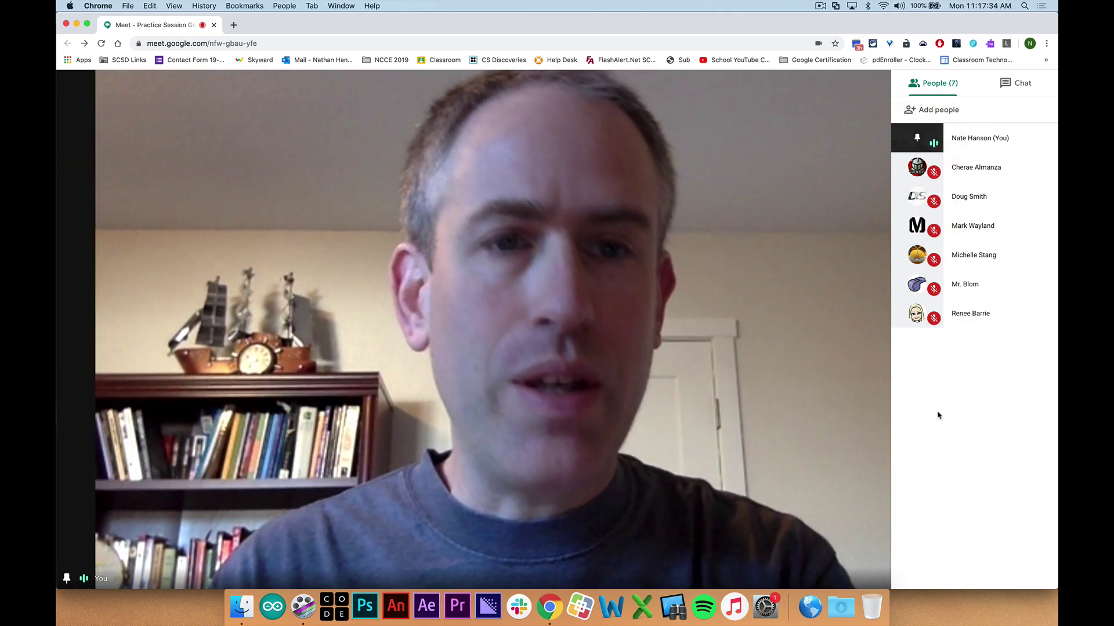
Glance at the chat and people panels, then close the side panel so the call fills the window
{"action": "left_click", "coordinate": [808, 357]}
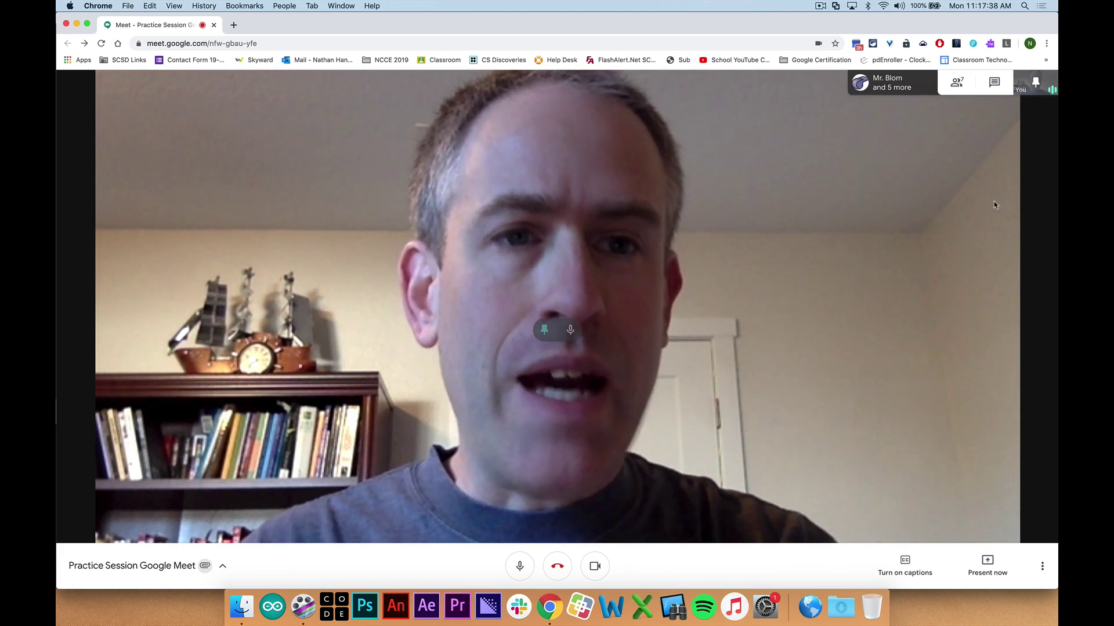
{"action": "left_click", "coordinate": [647, 226]}
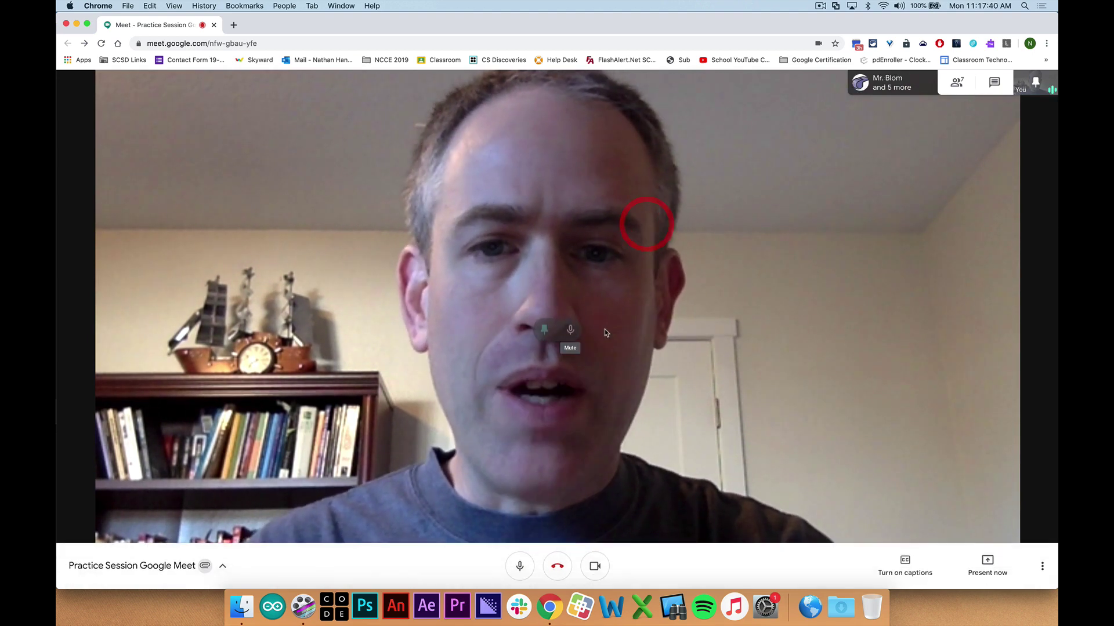
{"action": "left_click", "coordinate": [961, 82]}
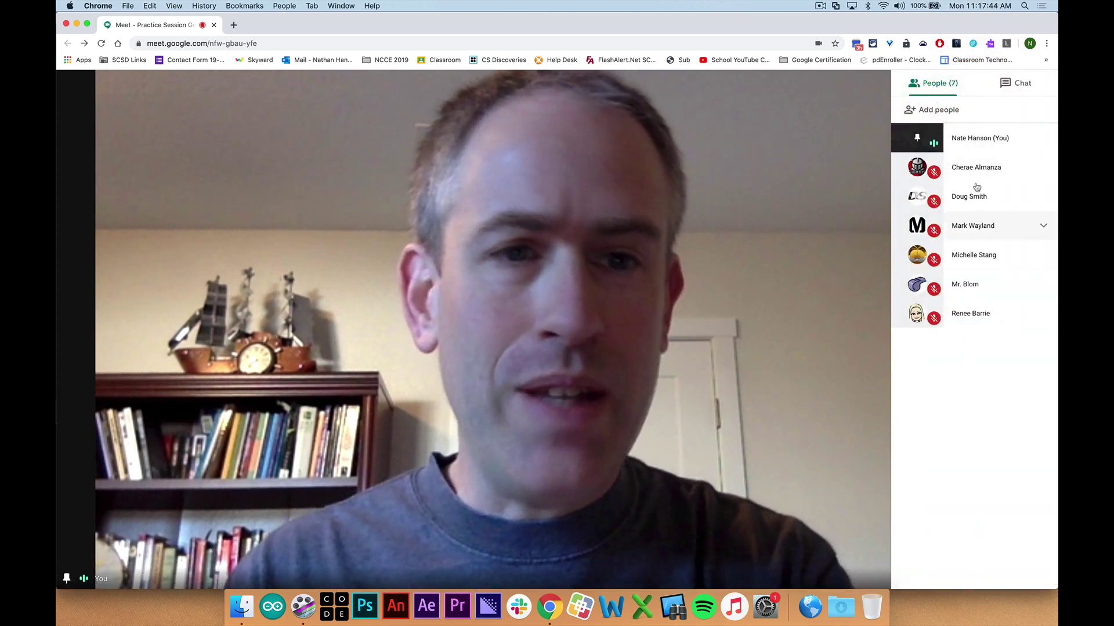
{"action": "left_click", "coordinate": [1019, 82]}
{"action": "left_click", "coordinate": [934, 82]}
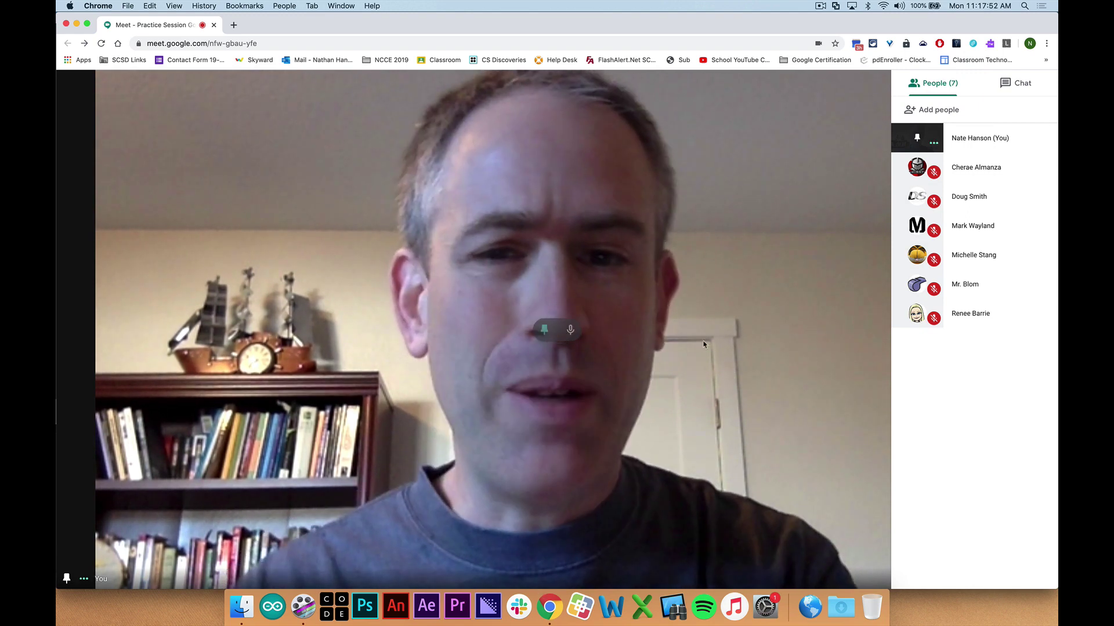
{"action": "left_click", "coordinate": [493, 266]}
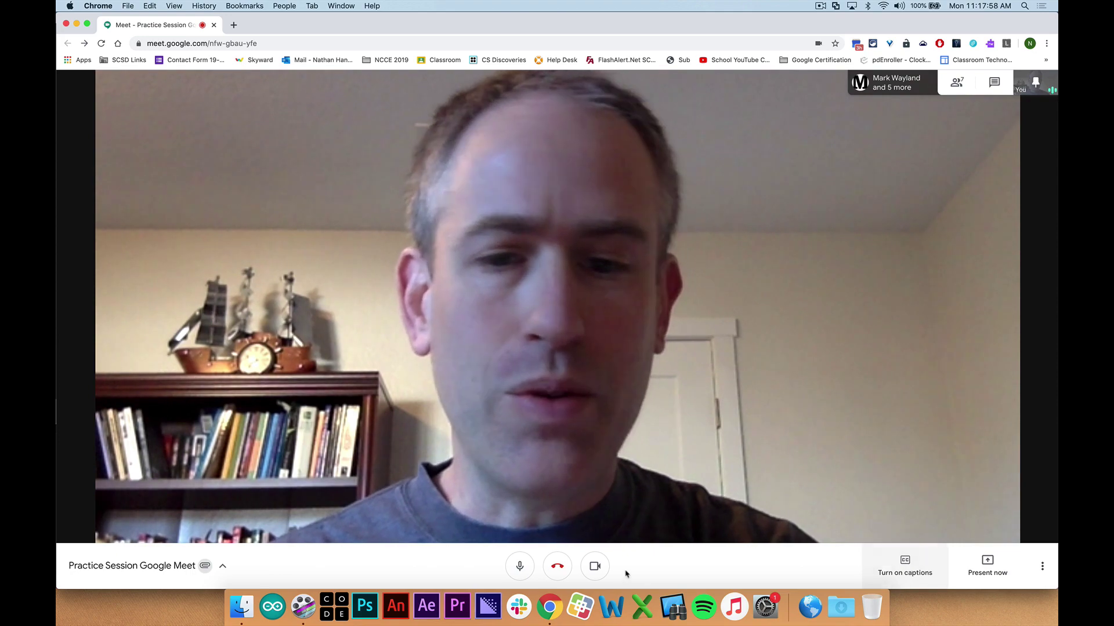
{"action": "left_click", "coordinate": [694, 442]}
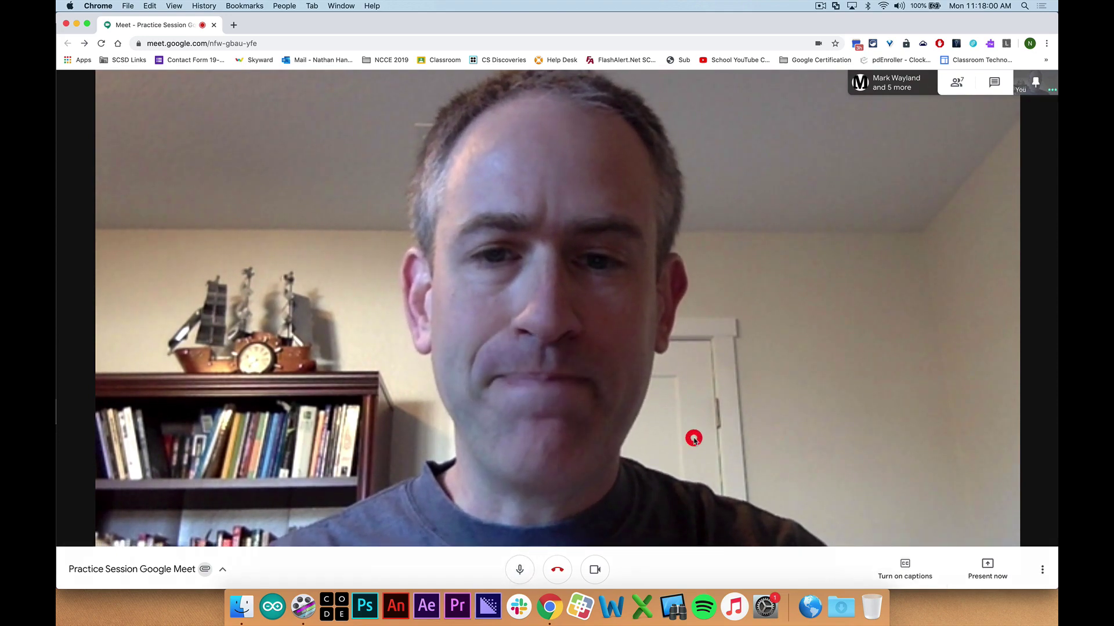